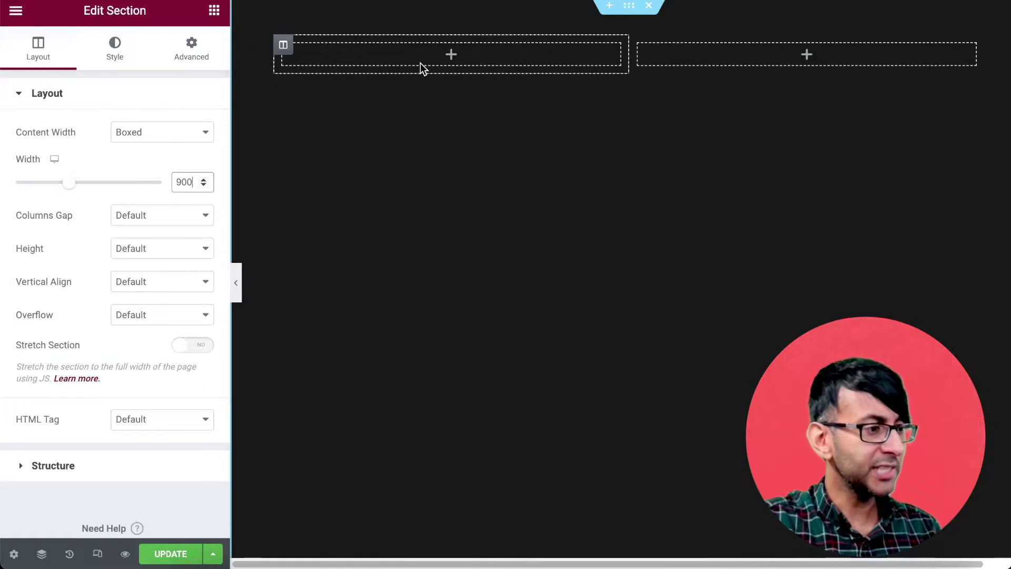
# - Search for 'hotspot' and drag the Hotspot widget into the left column
pyautogui.click(213, 10)
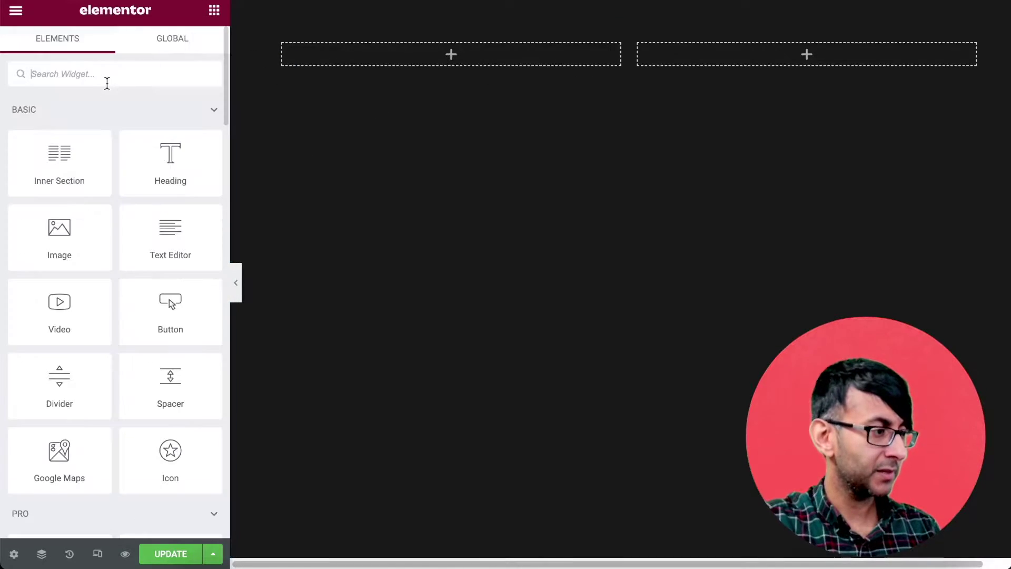
pyautogui.click(112, 79)
pyautogui.write('hotp')
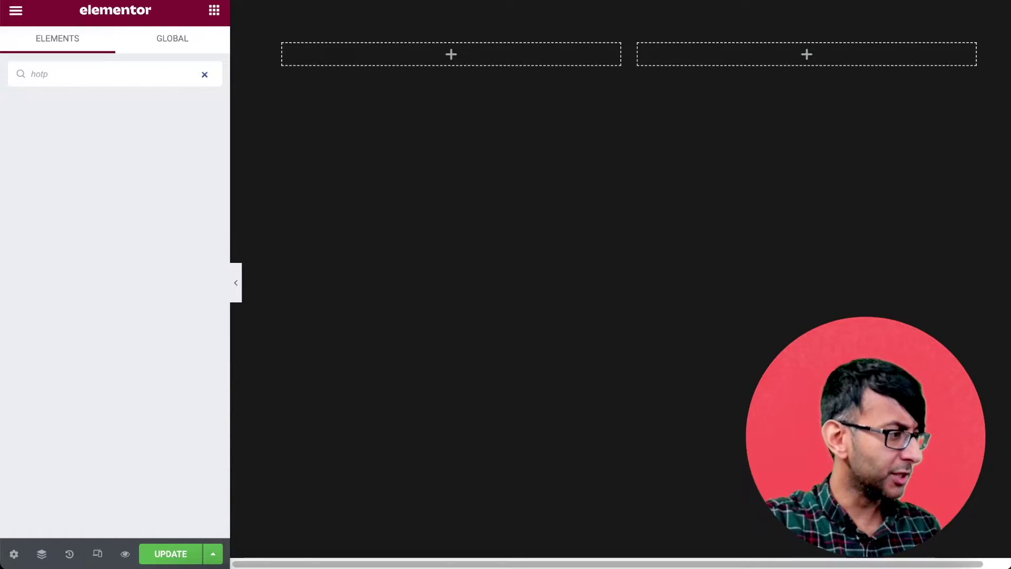
pyautogui.press('BackSpace')
pyautogui.press('BackSpace')
pyautogui.write('tspo')
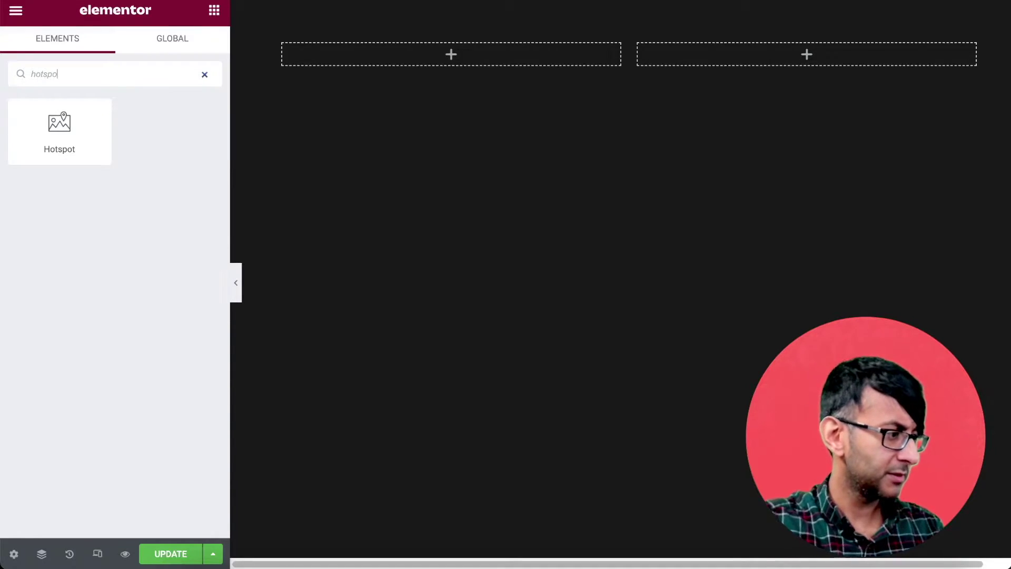
pyautogui.moveTo(42, 142); pyautogui.dragTo(483, 70)
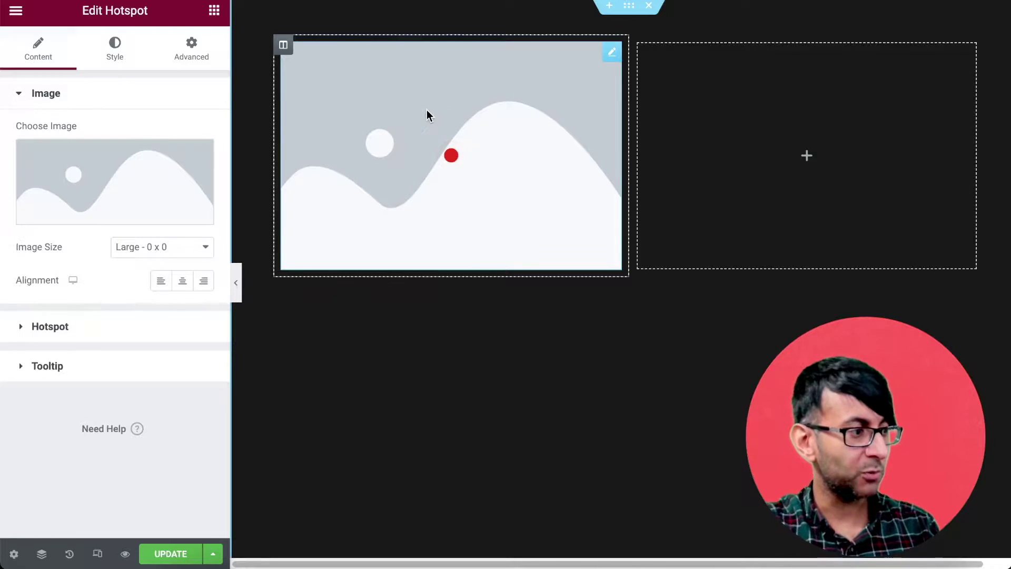
# - Set the hotspot image to the Eiffel Tower photo paris-2.jpg
pyautogui.click(122, 192)
pyautogui.click(247, 191)
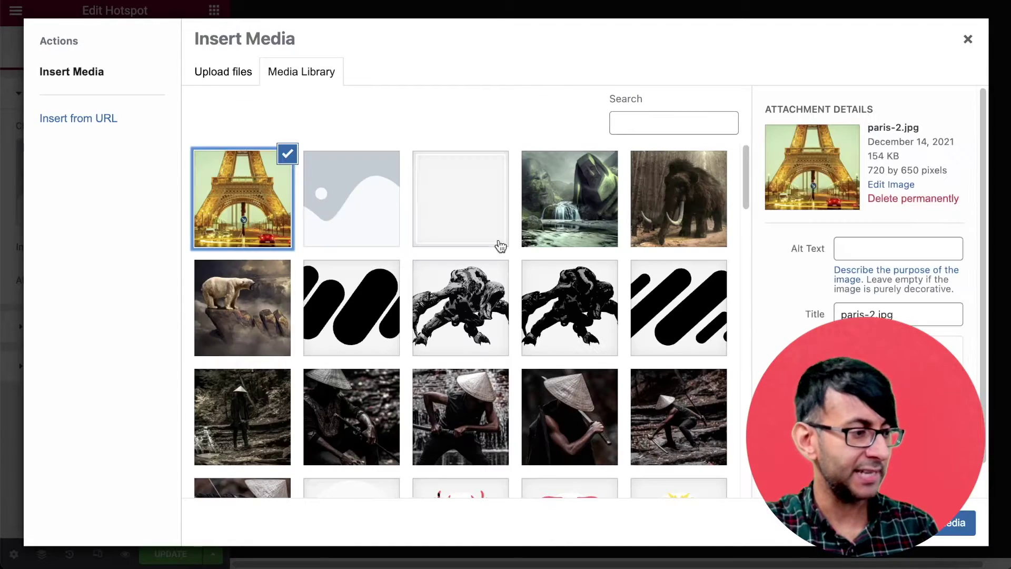
pyautogui.click(960, 524)
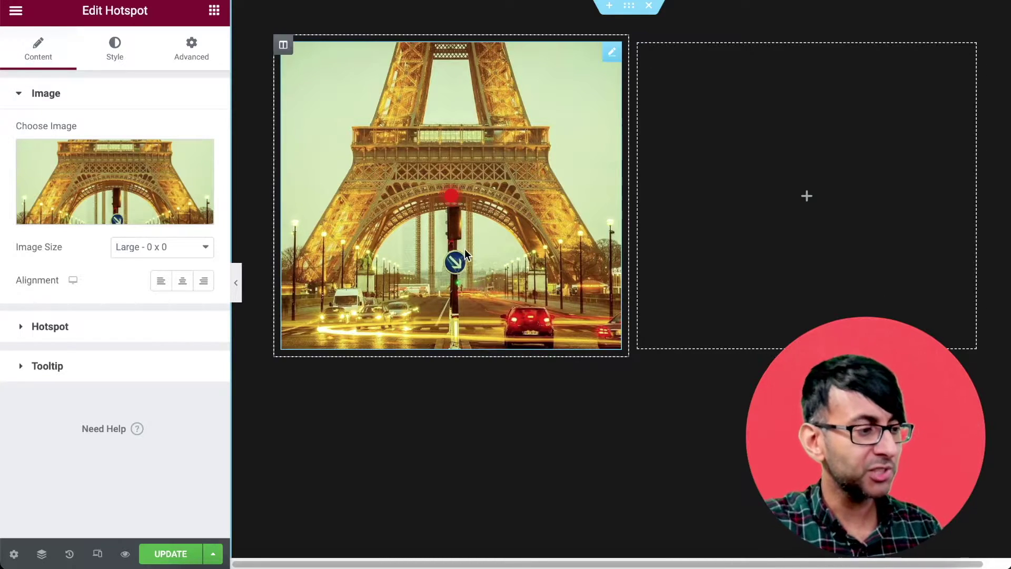
# - Enter trial text 'sdsdsds' as Item #1's label and 'zddzdzdzdz' as its tooltip
pyautogui.click(80, 330)
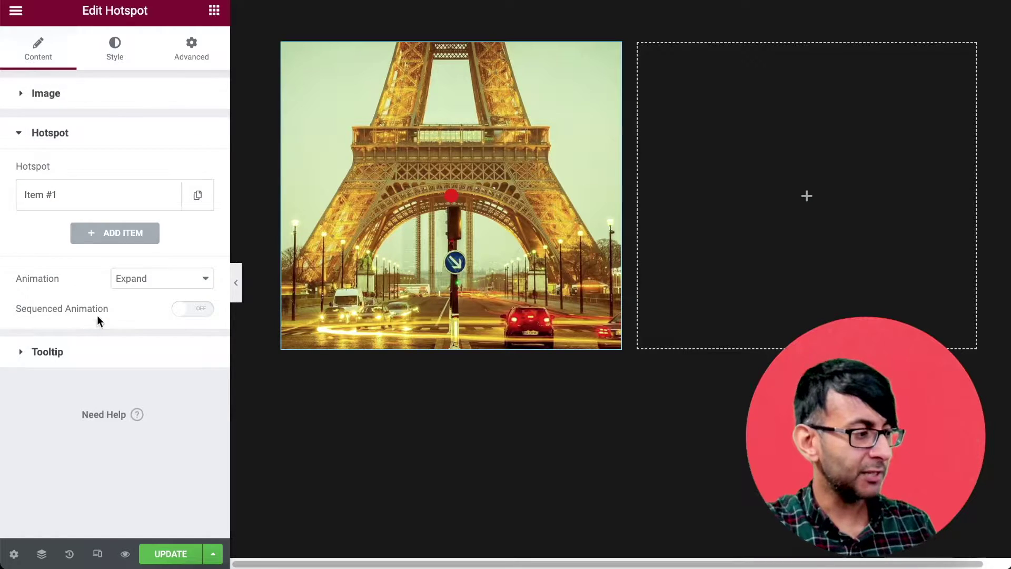
pyautogui.click(102, 204)
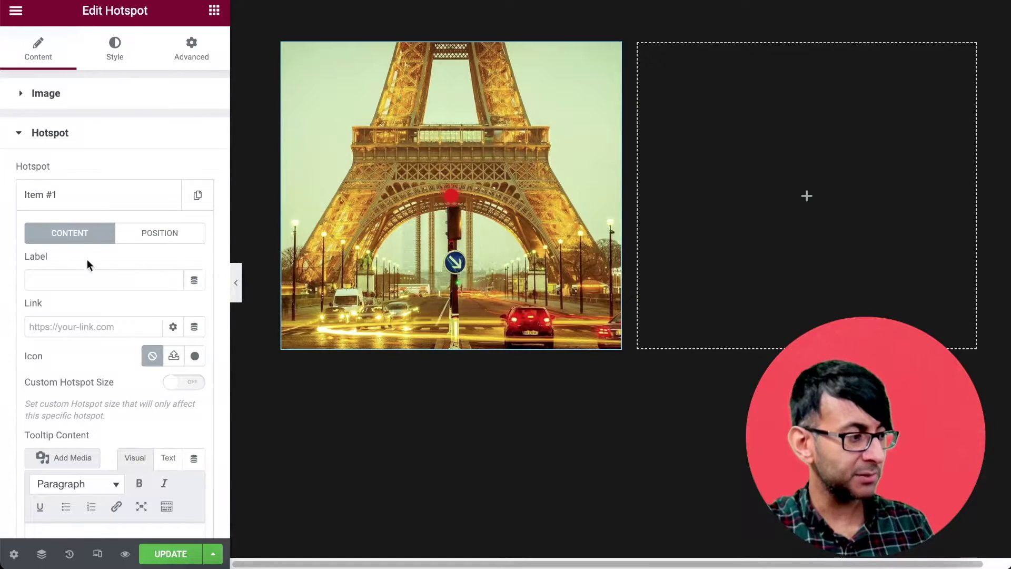
pyautogui.click(67, 280)
pyautogui.write('sdsdsds')
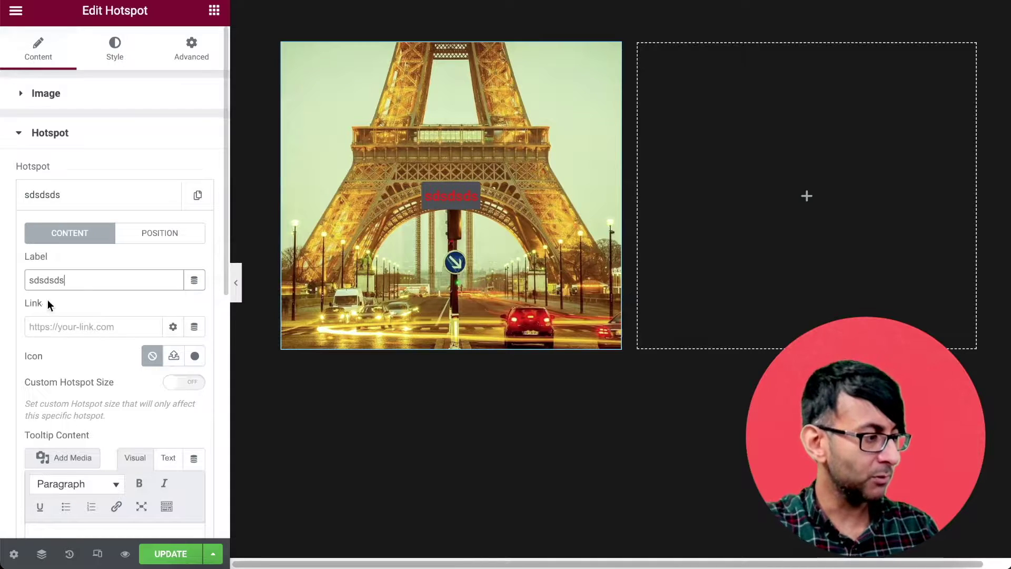
pyautogui.click(80, 326)
pyautogui.scroll(-3, 97, 413)
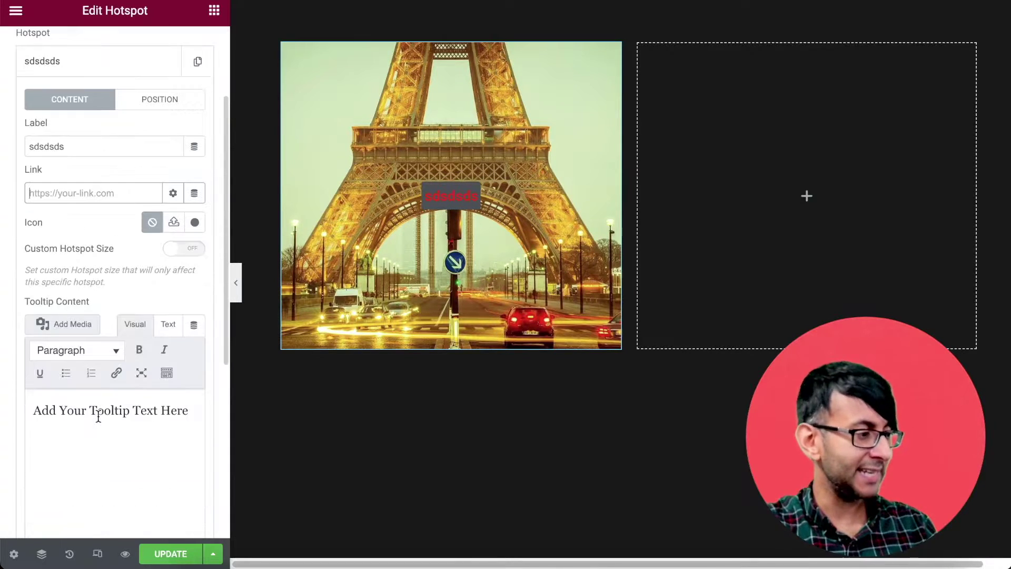
pyautogui.click(74, 453)
pyautogui.write('zddzdzdzdzd')
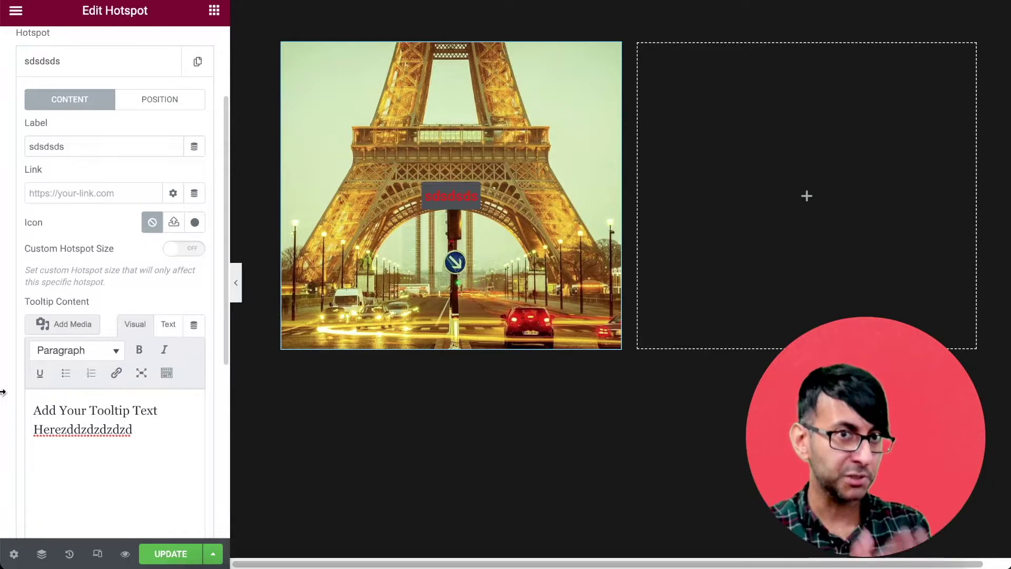
# - Delete the trial label and tooltip text, then collapse Item #1
pyautogui.moveTo(87, 146); pyautogui.dragTo(2, 144)
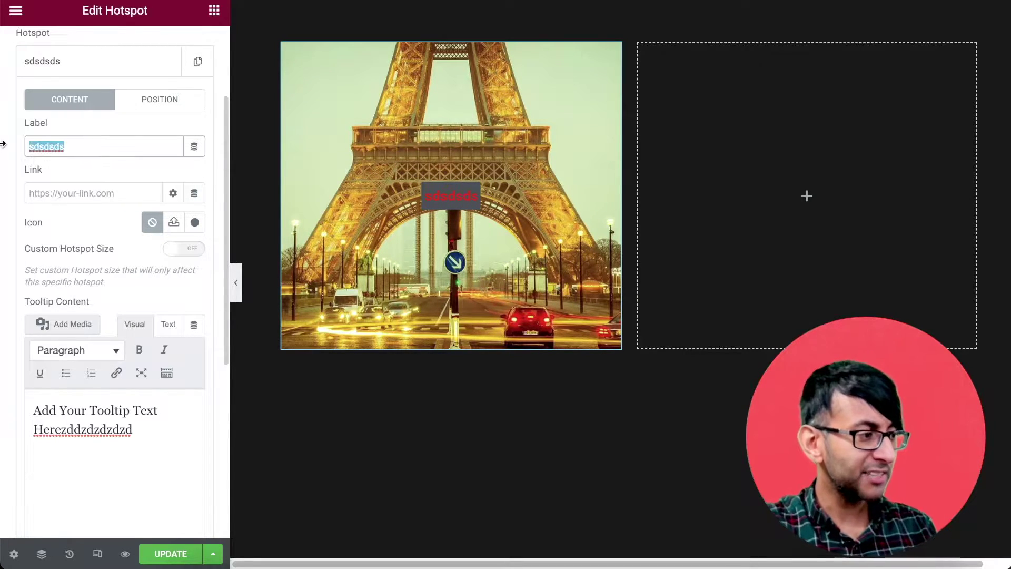
pyautogui.press('BackSpace')
pyautogui.moveTo(133, 430); pyautogui.dragTo(2, 402)
pyautogui.press('BackSpace')
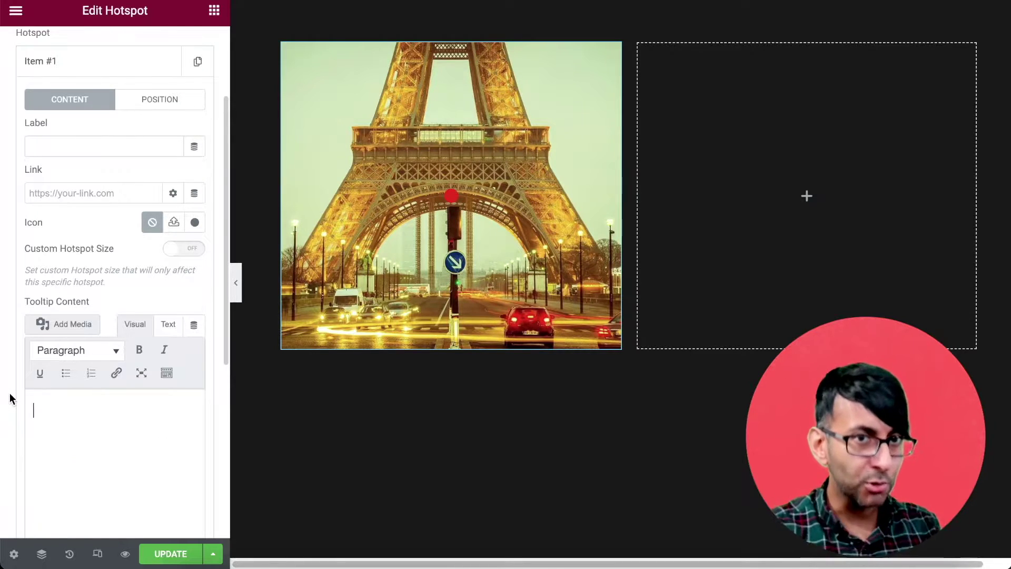
pyautogui.scroll(3, 74, 316)
pyautogui.click(79, 206)
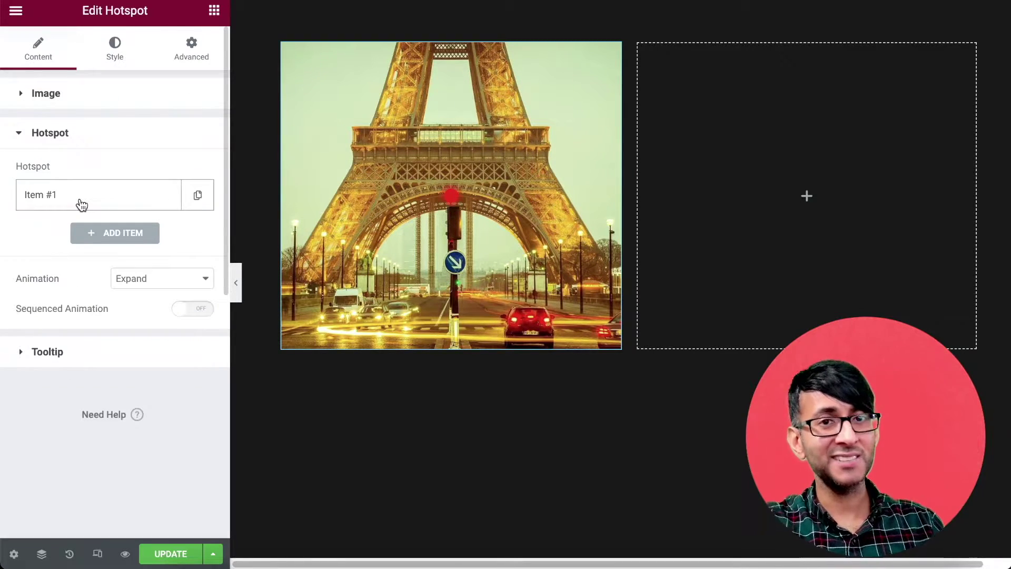
# - Set Item #1's horizontal and vertical offsets to about 21 and 23
pyautogui.click(100, 199)
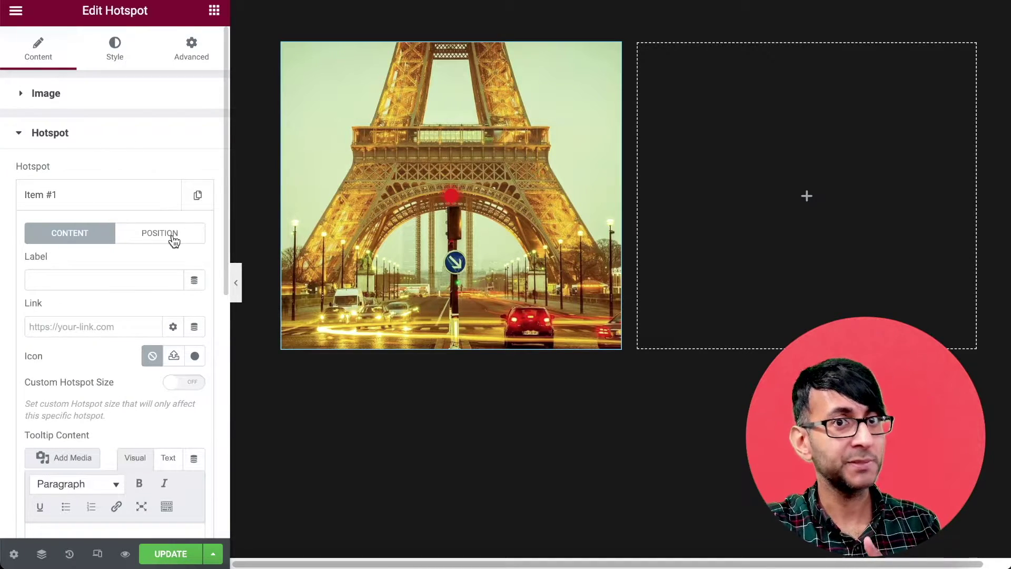
pyautogui.click(174, 240)
pyautogui.moveTo(90, 313); pyautogui.dragTo(147, 316)
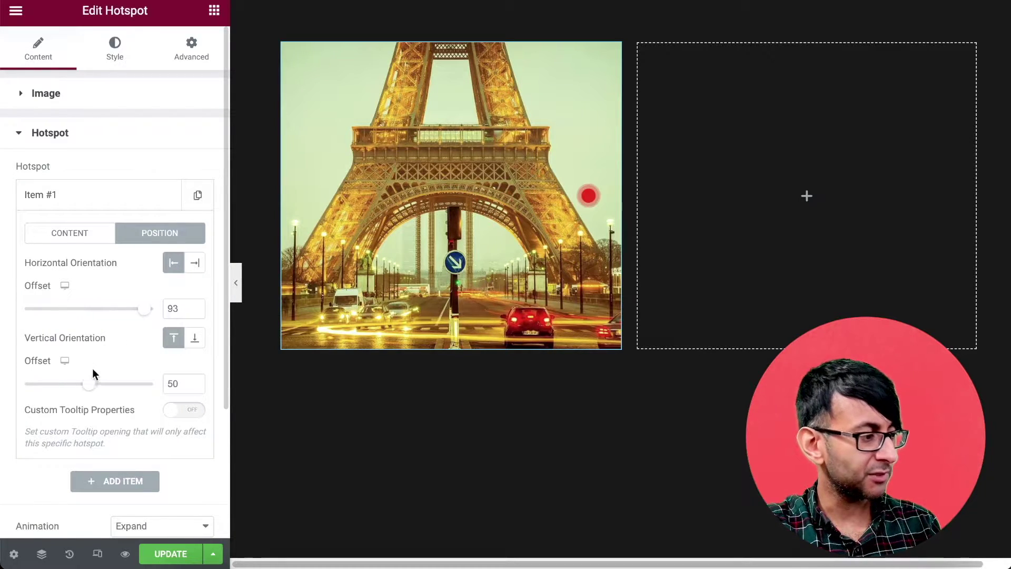
pyautogui.moveTo(90, 390); pyautogui.dragTo(42, 389)
pyautogui.moveTo(141, 311); pyautogui.dragTo(51, 314)
pyautogui.moveTo(41, 391); pyautogui.dragTo(54, 391)
pyautogui.click(115, 50)
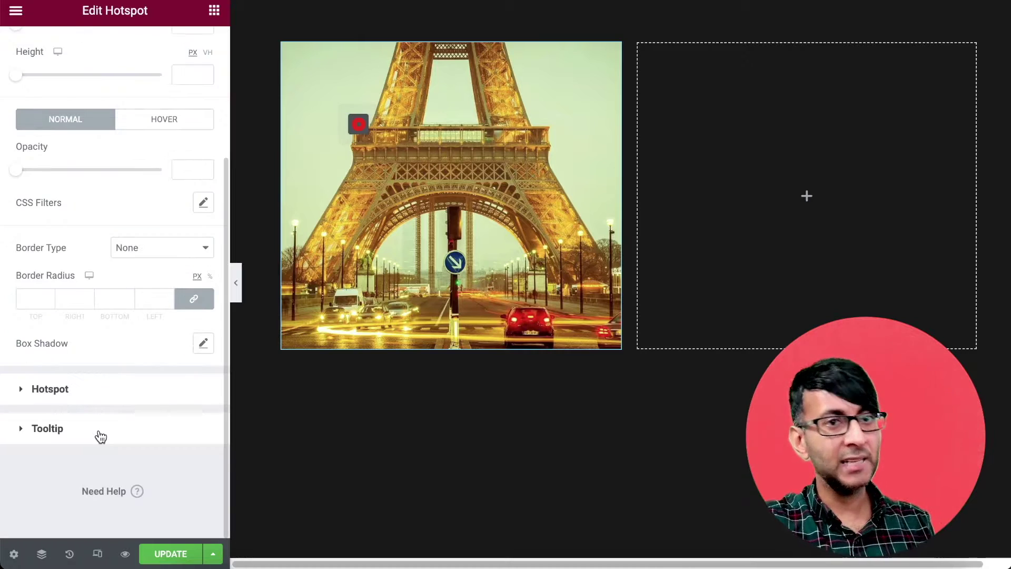
pyautogui.click(99, 432)
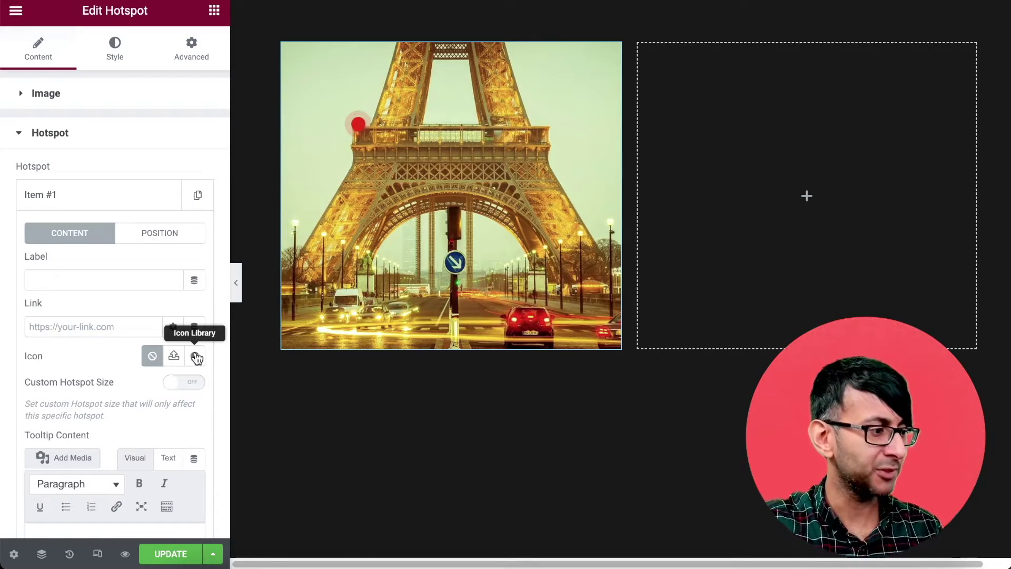
# - Set Item #1's icon to the Dot circle icon from the icon library
pyautogui.click(196, 360)
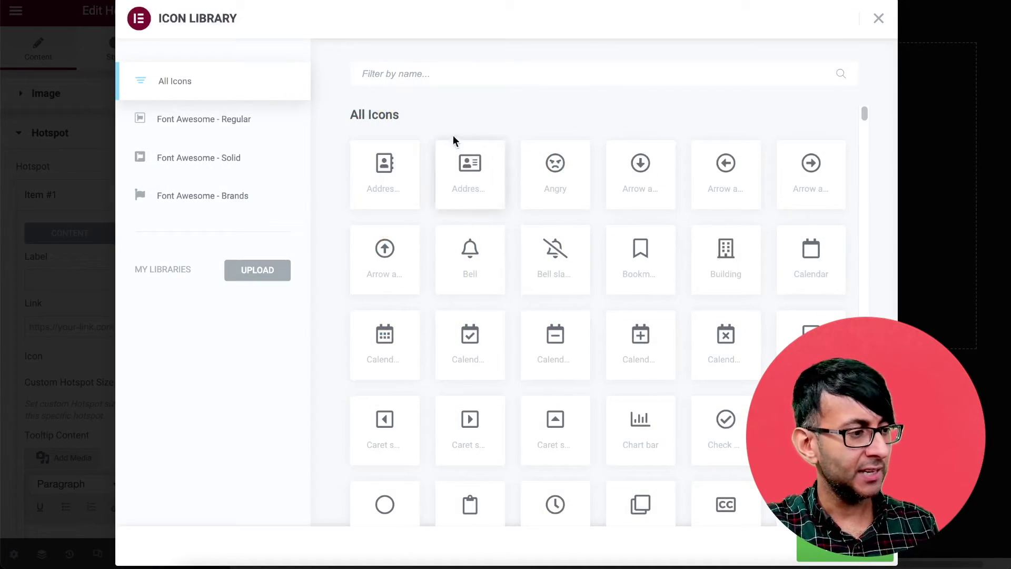
pyautogui.click(876, 20)
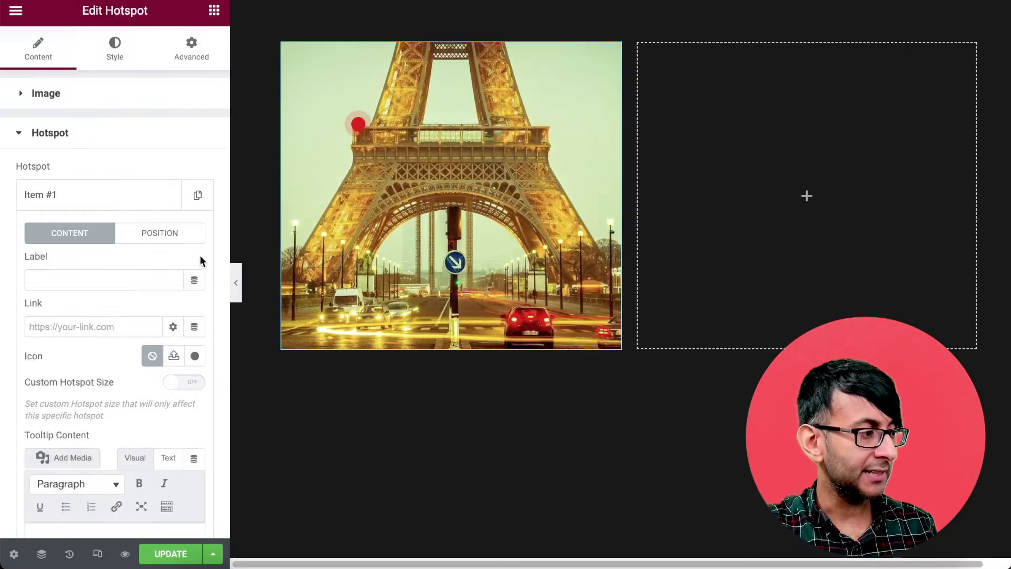
pyautogui.click(195, 356)
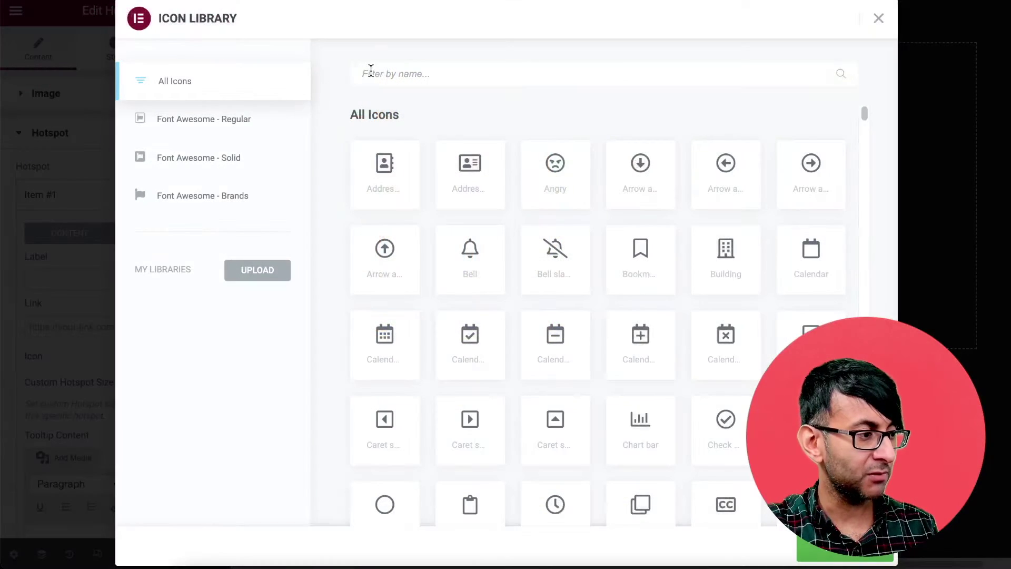
pyautogui.click(386, 74)
pyautogui.write('circle')
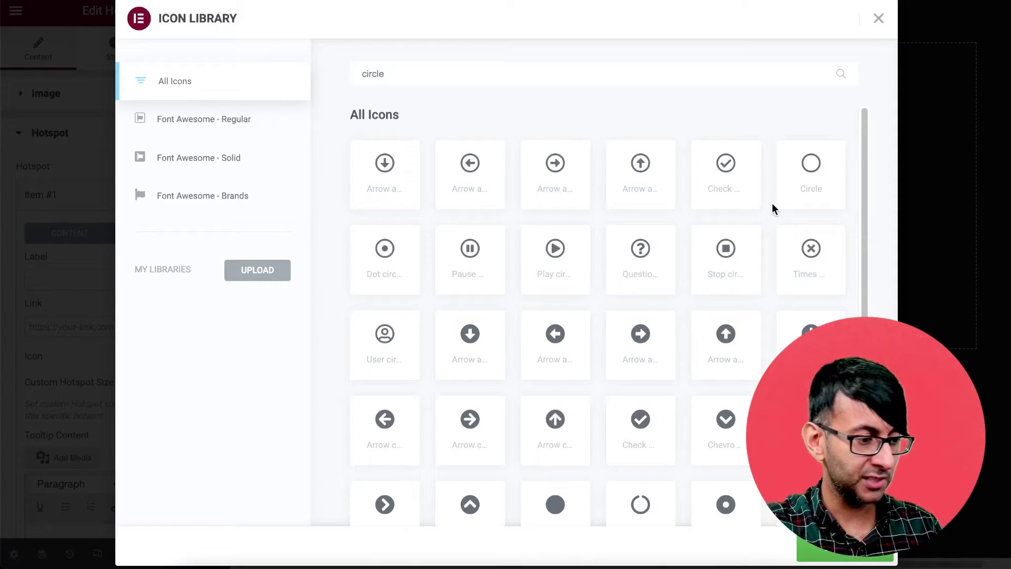
pyautogui.click(754, 512)
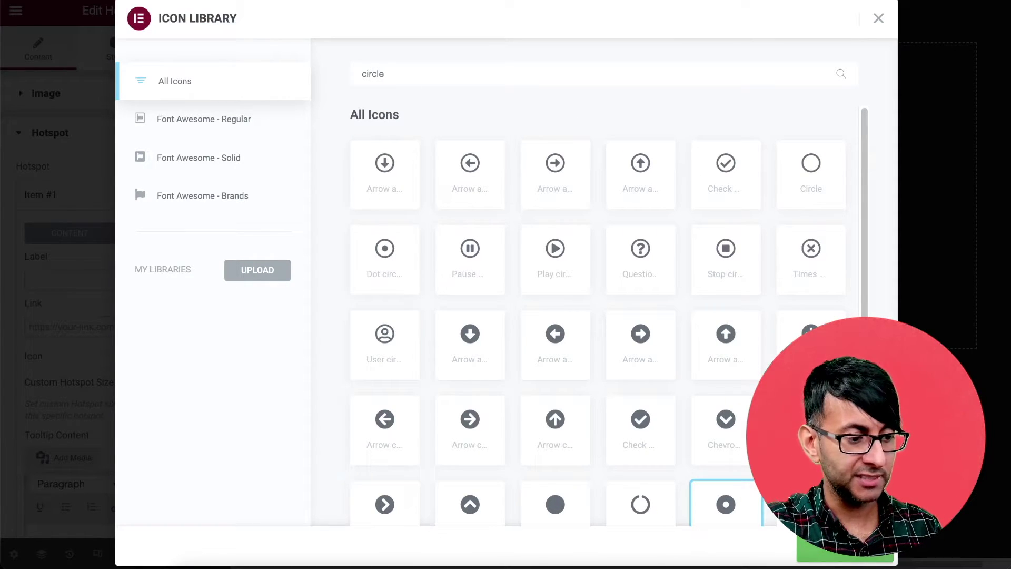
pyautogui.click(845, 553)
# - Set the hotspot icon colour to the global White colour
pyautogui.click(115, 50)
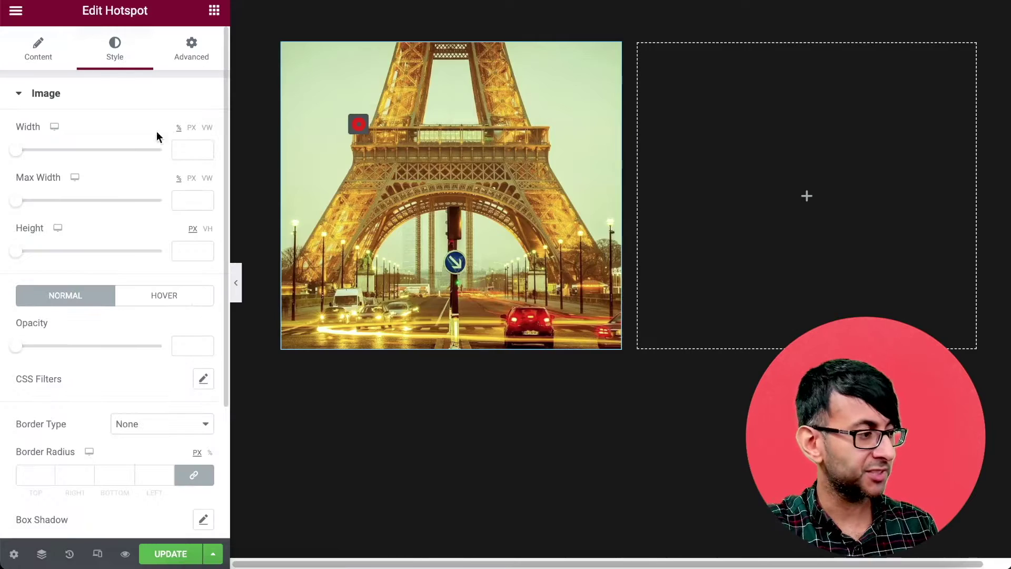
pyautogui.scroll(-3, 90, 321)
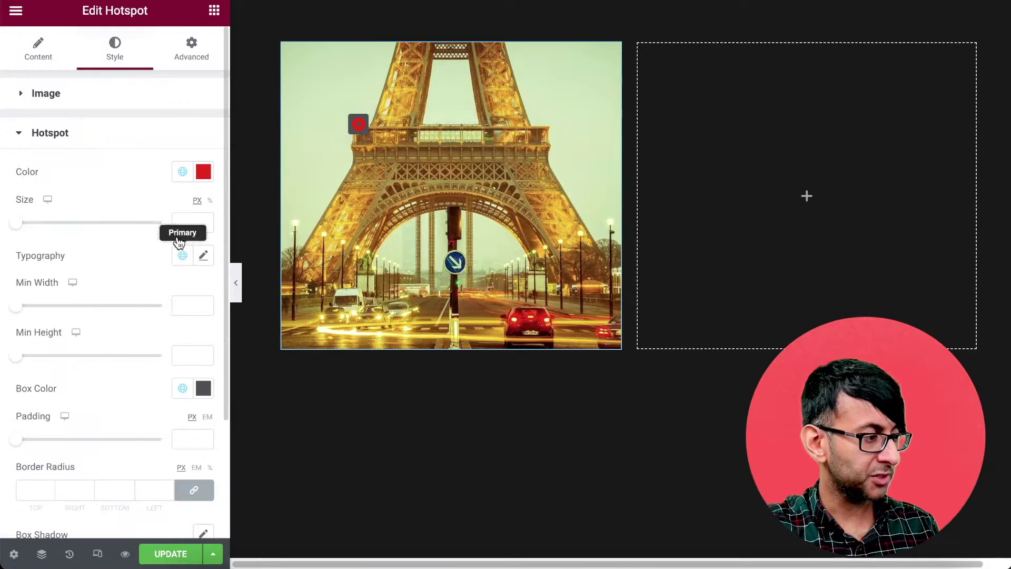
pyautogui.click(183, 171)
pyautogui.click(81, 354)
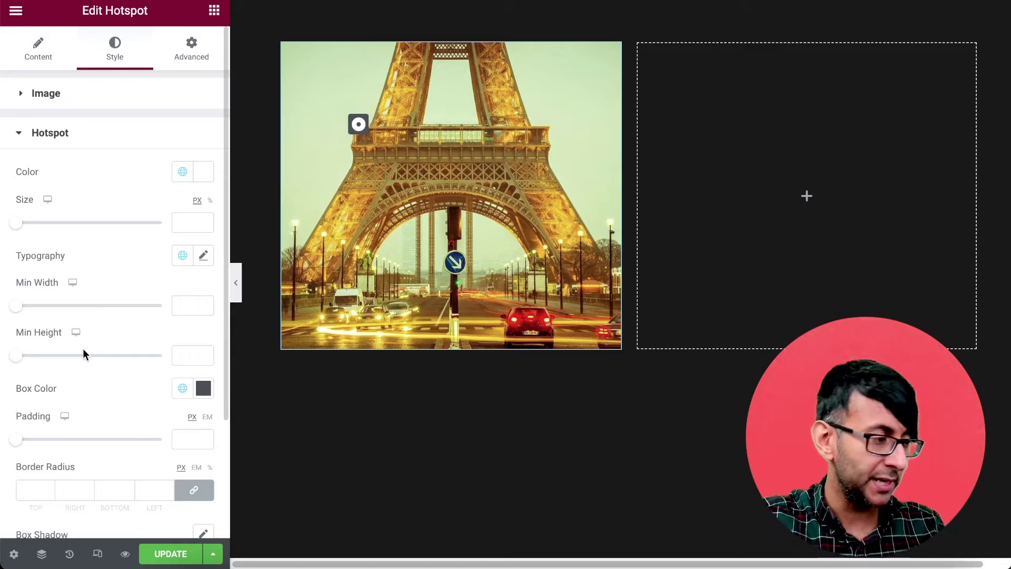
pyautogui.click(39, 52)
# - Duplicate the first hotspot to create Item #2
pyautogui.click(116, 325)
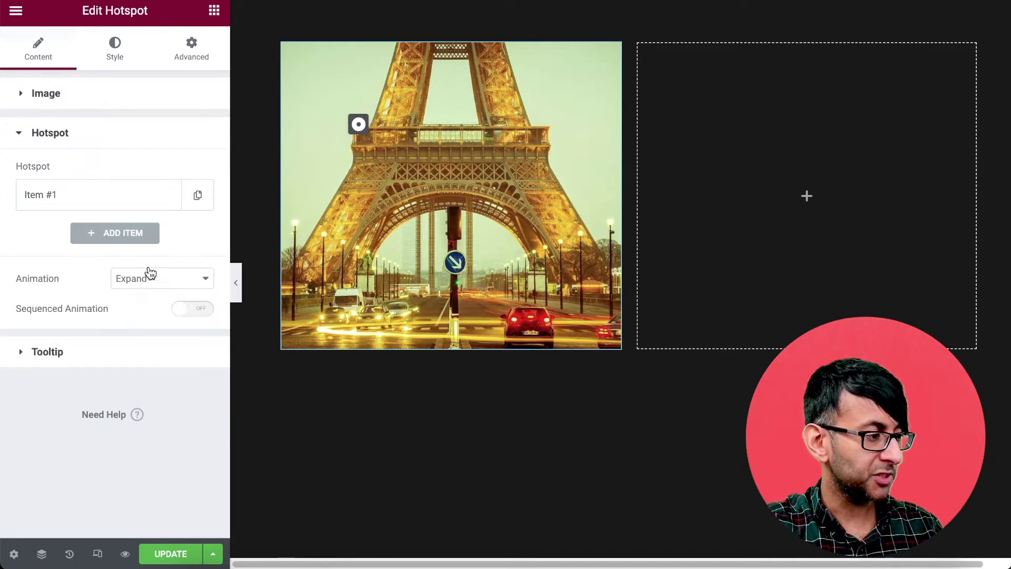
pyautogui.click(193, 207)
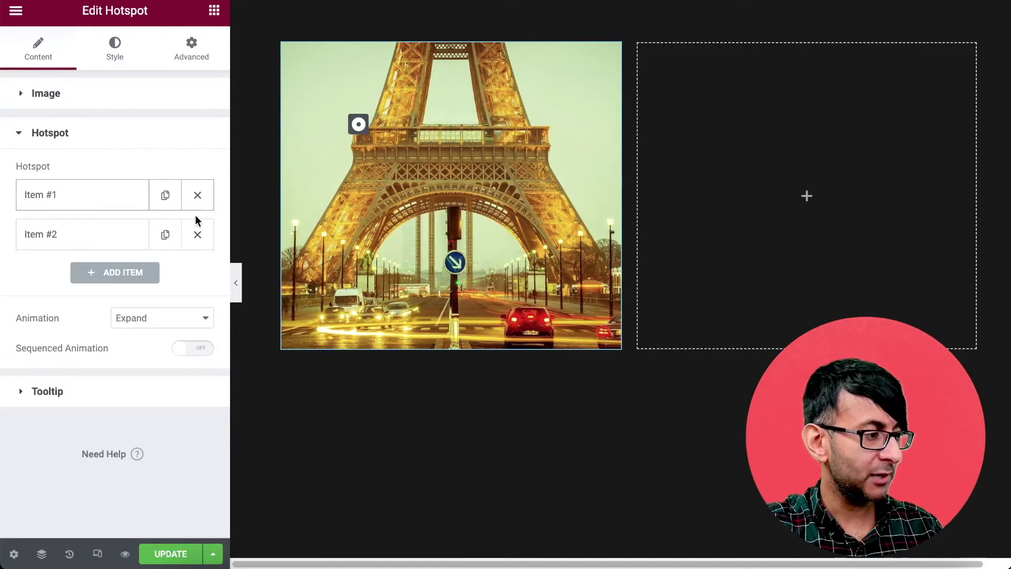
pyautogui.click(166, 238)
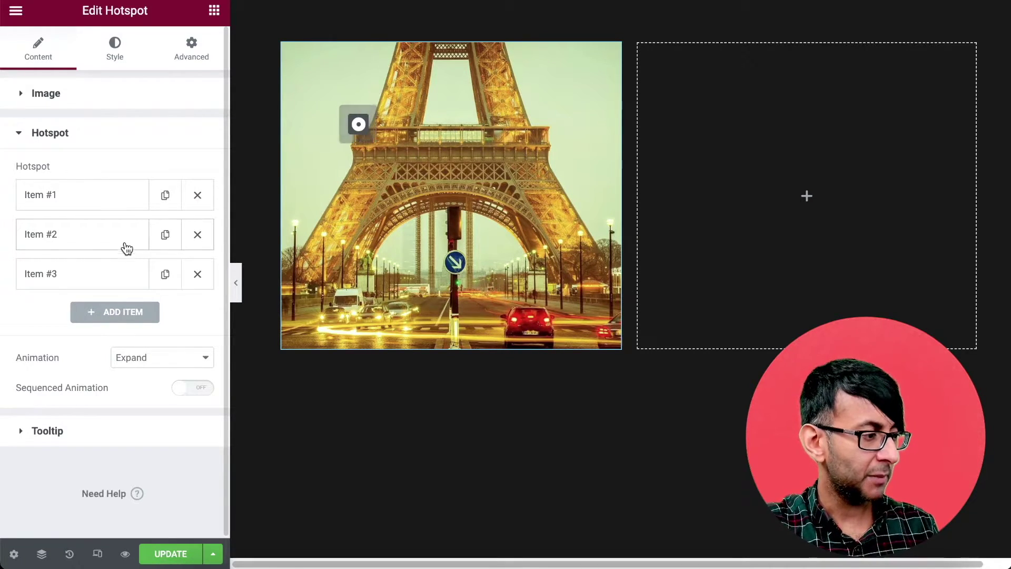
# - Position Item #2 at horizontal offset 52 and vertical offset 43
pyautogui.click(124, 246)
pyautogui.click(176, 277)
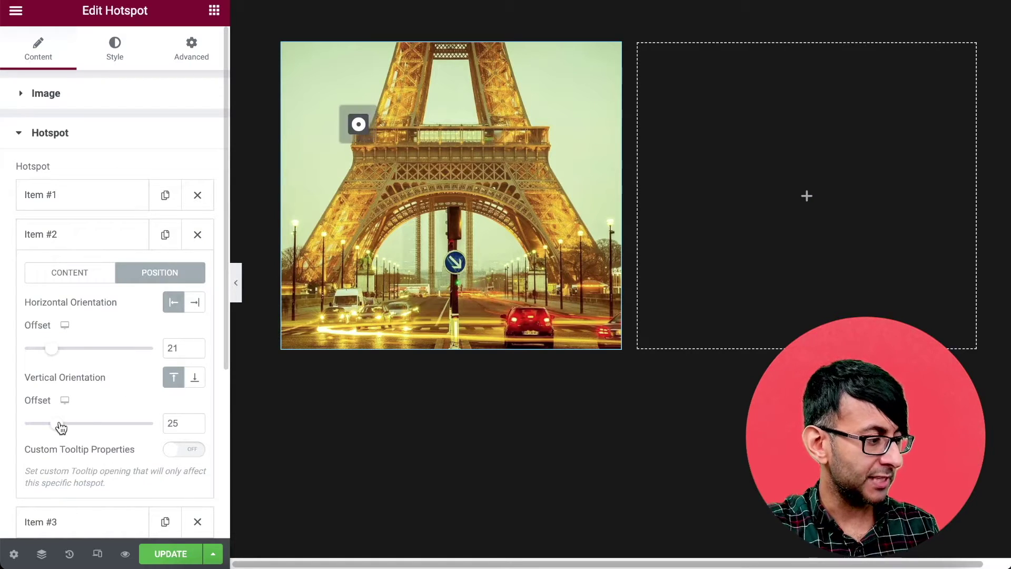
pyautogui.moveTo(60, 427); pyautogui.dragTo(135, 427)
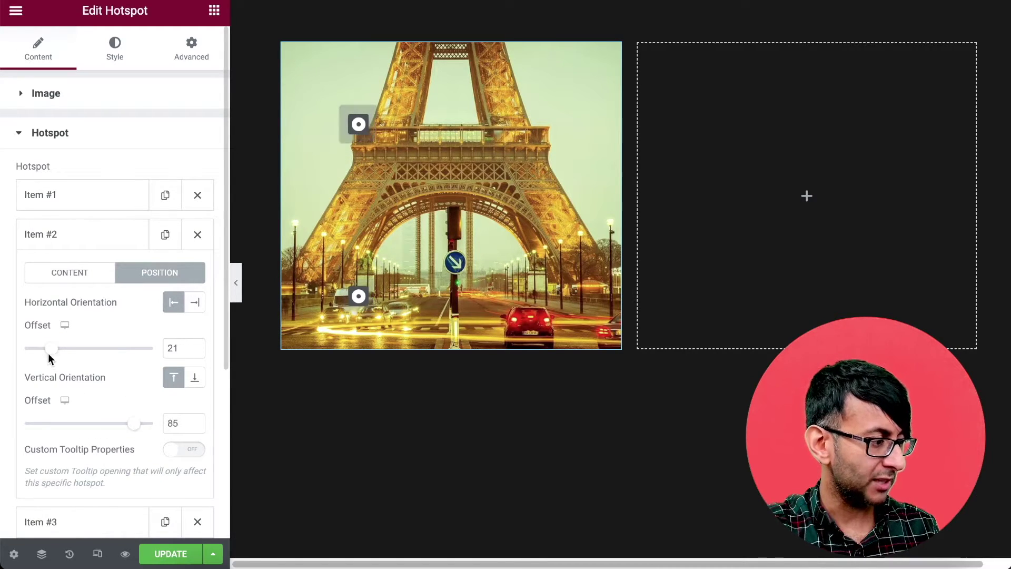
pyautogui.moveTo(77, 357)
pyautogui.mouseDown()
pyautogui.moveTo(128, 362)
pyautogui.moveTo(70, 360)
pyautogui.moveTo(105, 355)
pyautogui.moveTo(93, 355)
pyautogui.mouseUp()
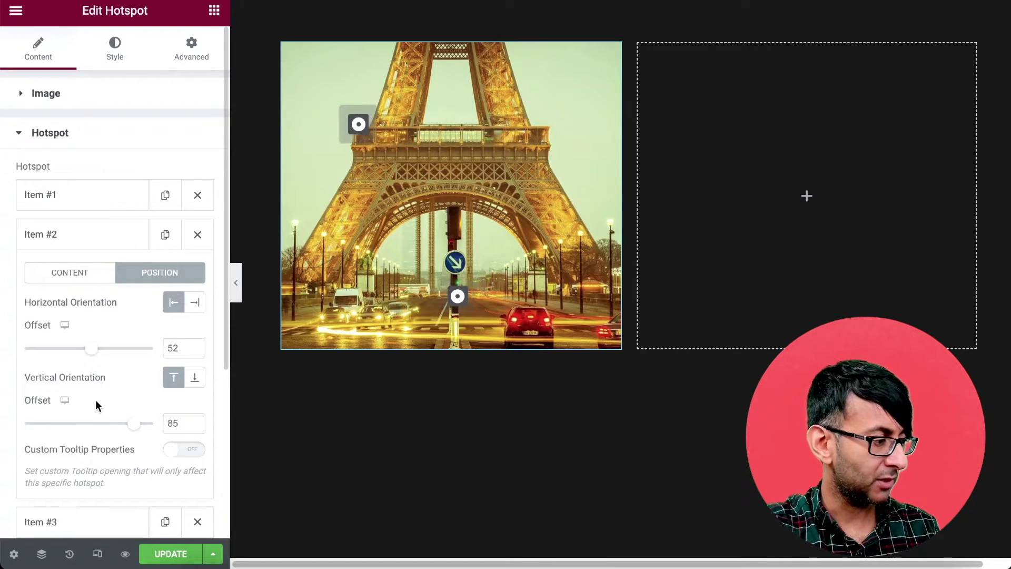
pyautogui.moveTo(127, 428)
pyautogui.mouseDown()
pyautogui.moveTo(72, 426)
pyautogui.moveTo(82, 428)
pyautogui.mouseUp()
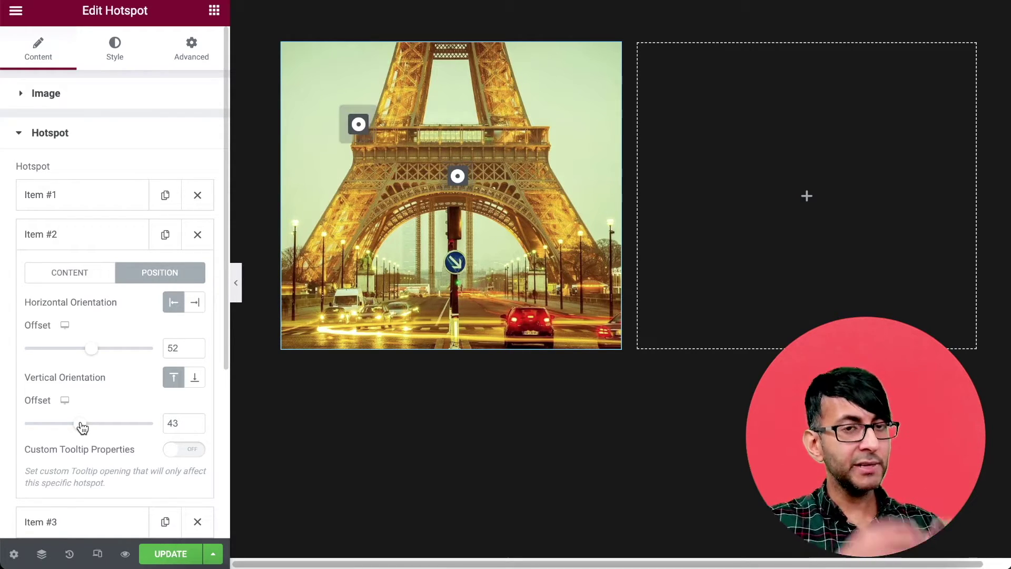
pyautogui.click(214, 10)
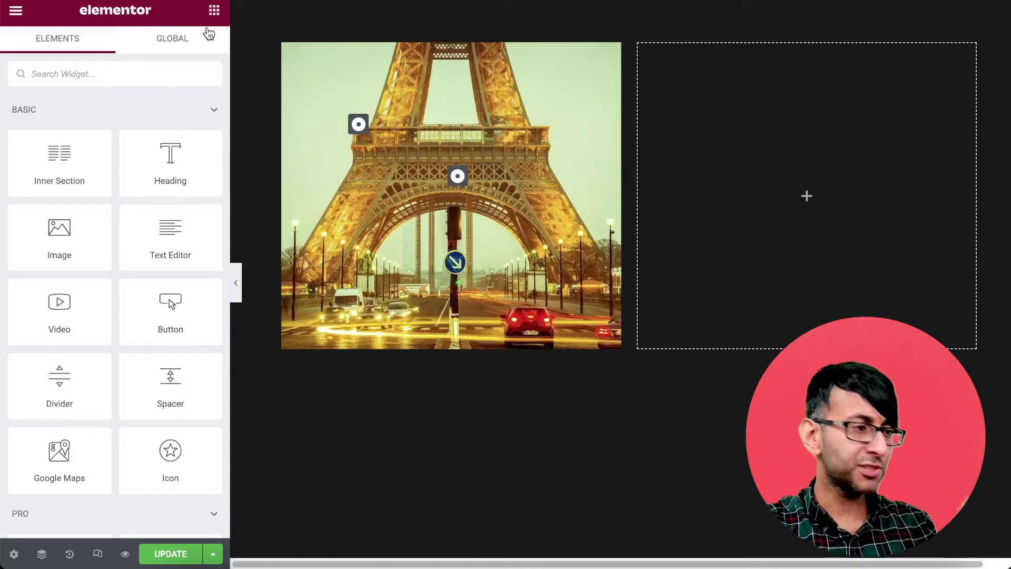
# - Drag an Accordion widget into the right column and add a third item
pyautogui.click(142, 76)
pyautogui.write('acco')
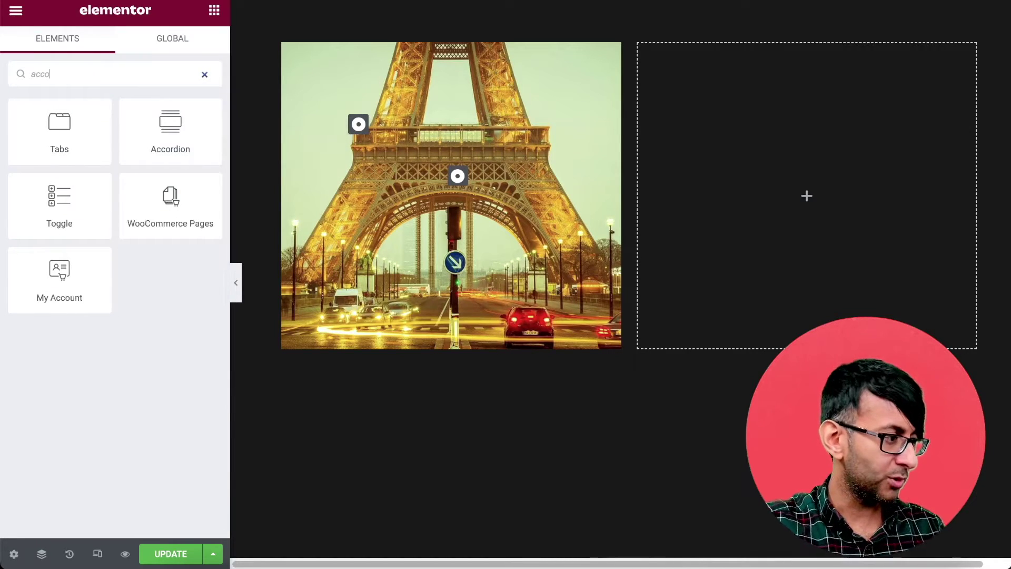
pyautogui.moveTo(164, 113); pyautogui.dragTo(748, 191)
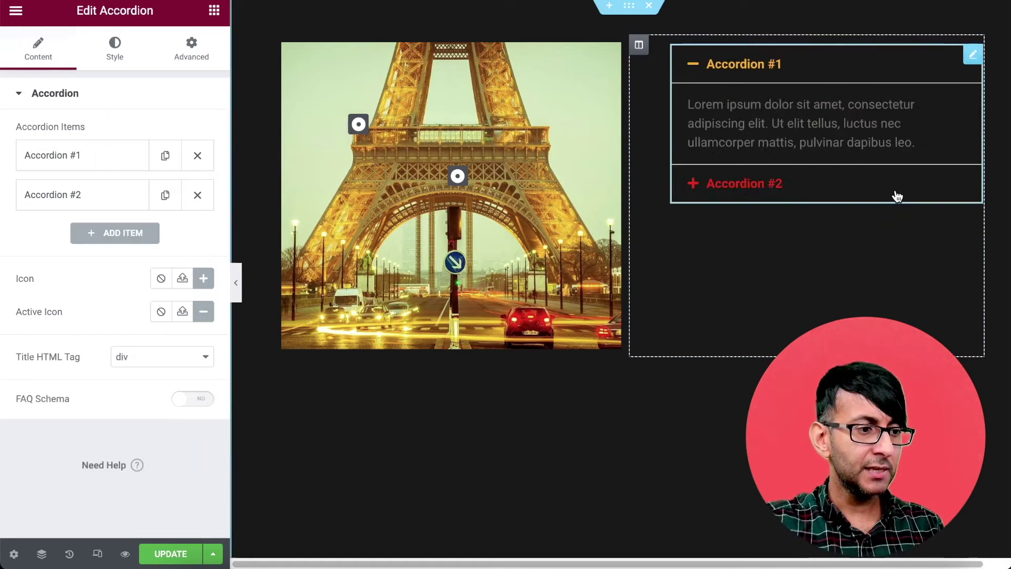
pyautogui.click(142, 234)
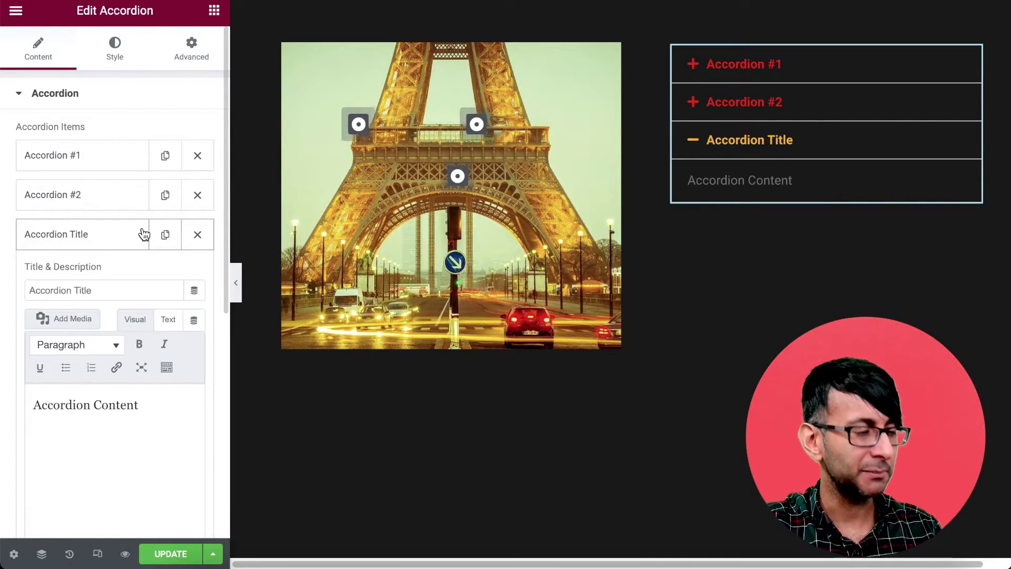
pyautogui.click(47, 158)
# - Select and delete Accordion #1's description text
pyautogui.moveTo(124, 429); pyautogui.dragTo(31, 346)
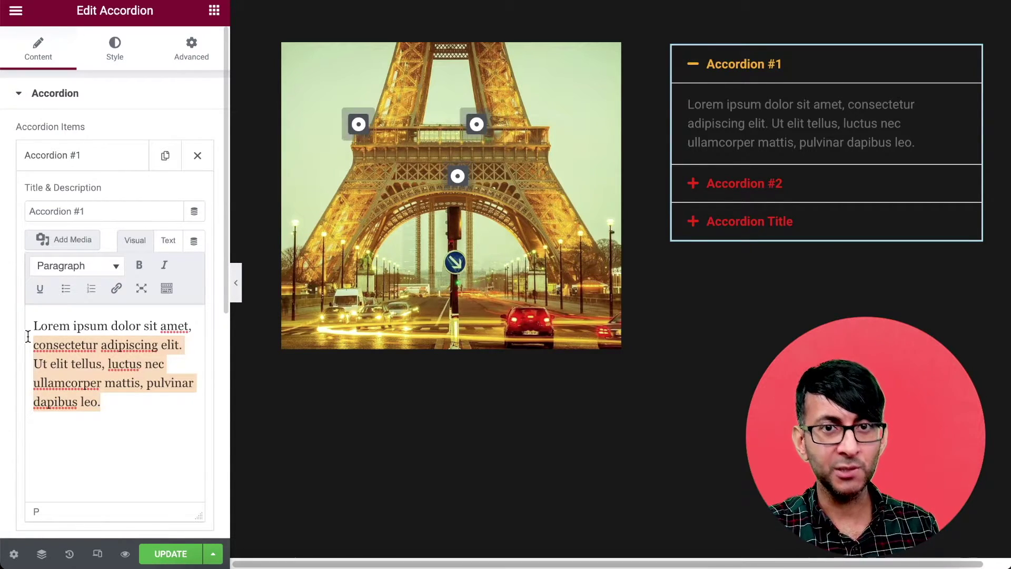
pyautogui.click(112, 416)
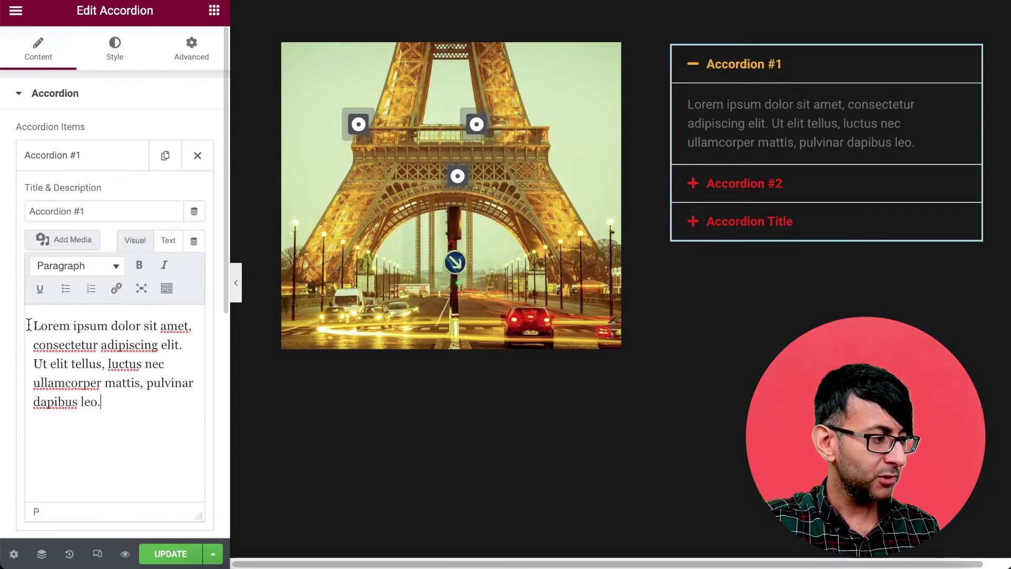
pyautogui.moveTo(136, 406); pyautogui.dragTo(38, 289)
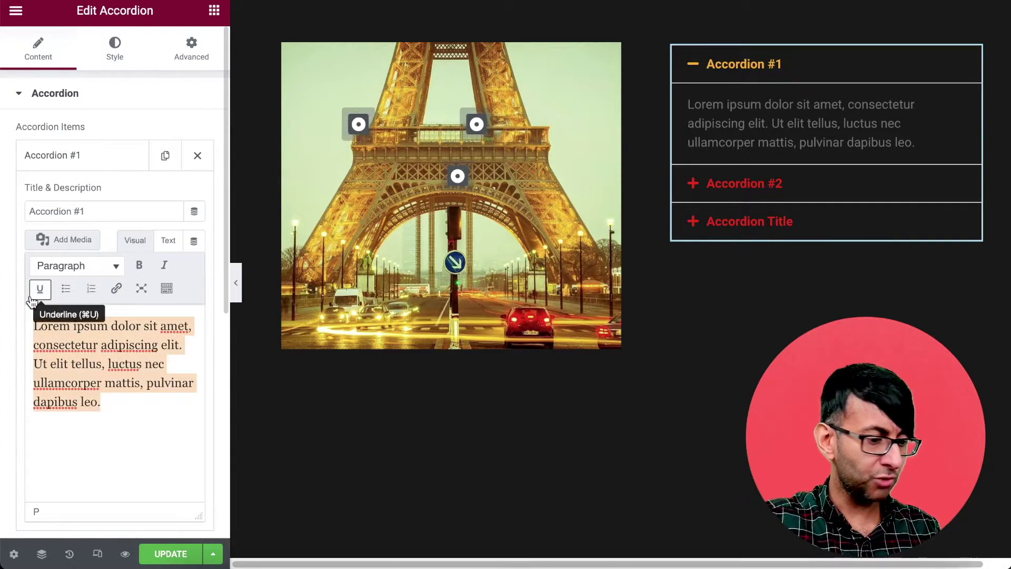
pyautogui.press('BackSpace')
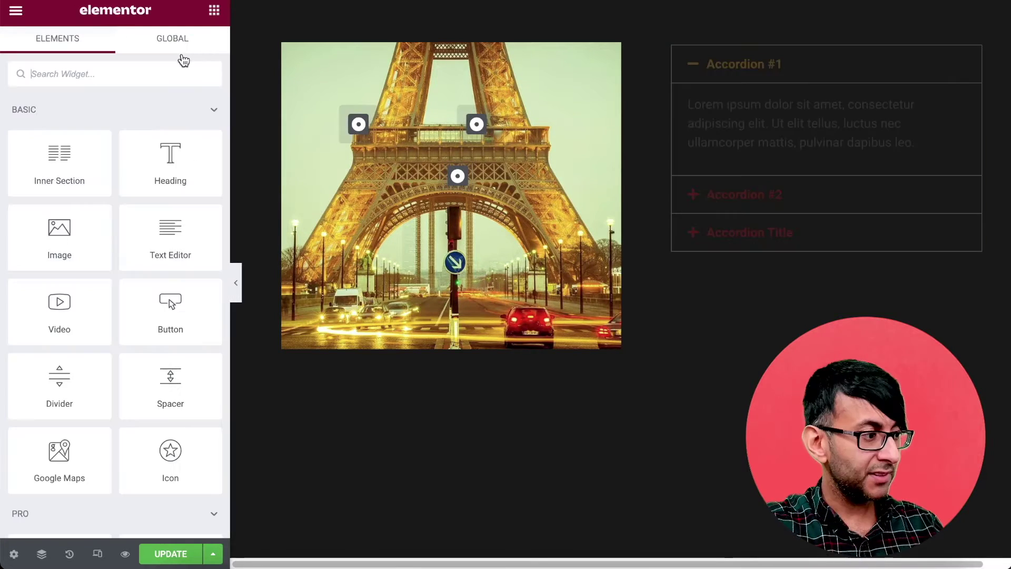
pyautogui.click(181, 72)
# - Place an HTML widget below the accordion and paste the hotspot-to-accordion script
pyautogui.write('html')
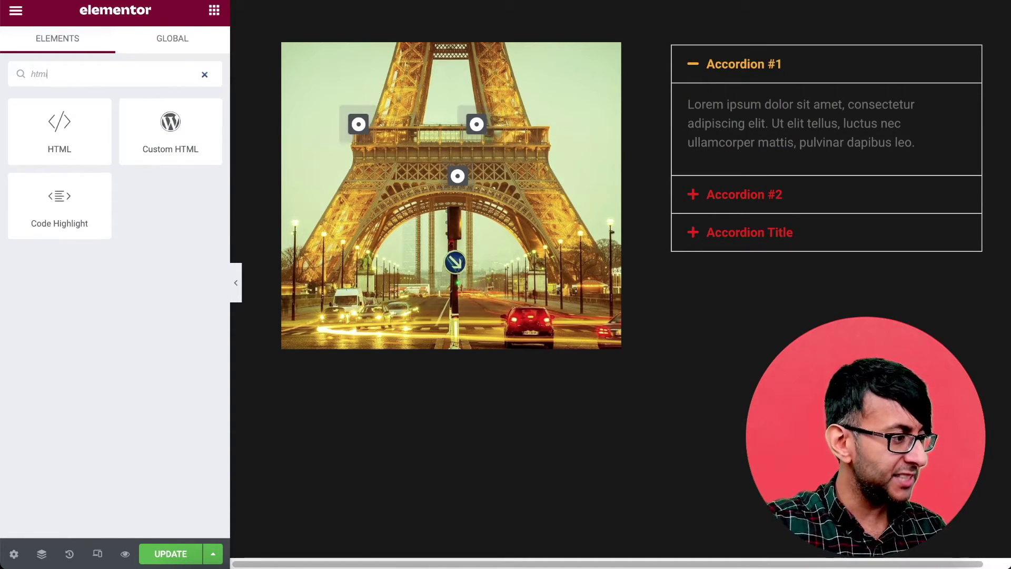
pyautogui.moveTo(83, 142); pyautogui.dragTo(837, 248)
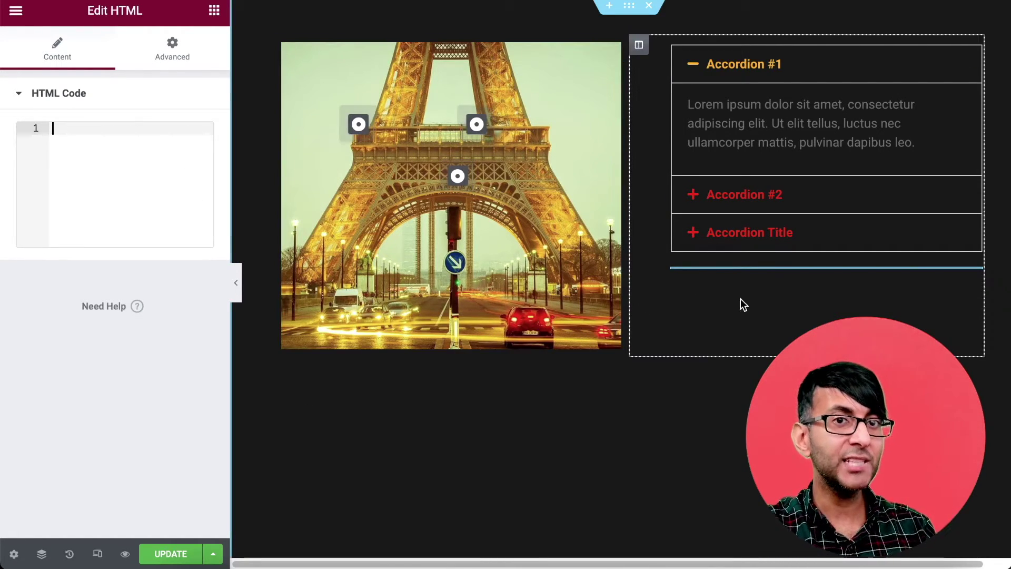
pyautogui.scroll(-2, 793, 306)
pyautogui.scroll(2, 809, 314)
pyautogui.click(158, 174)
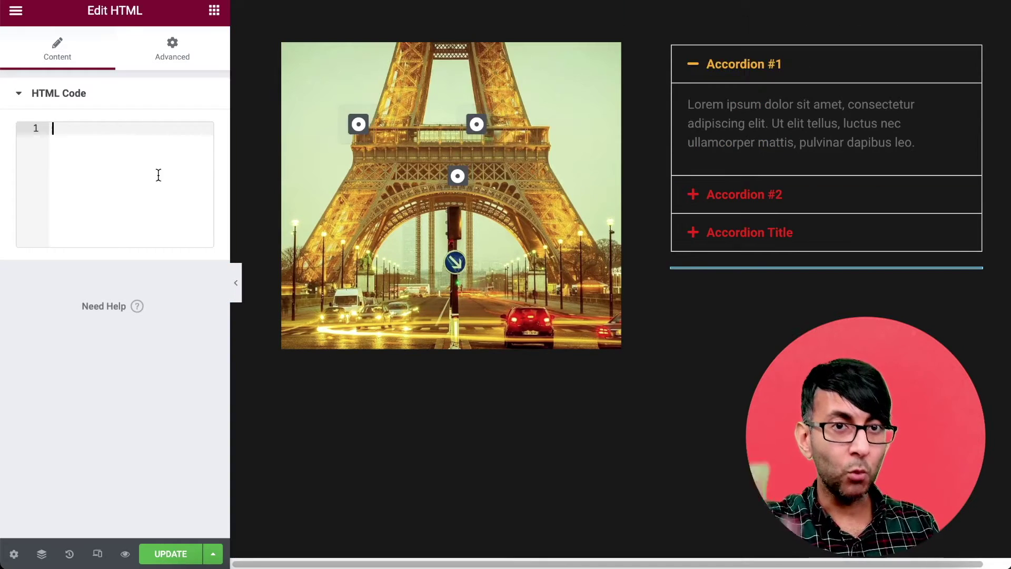
pyautogui.hotkey('ctrl', 'v')
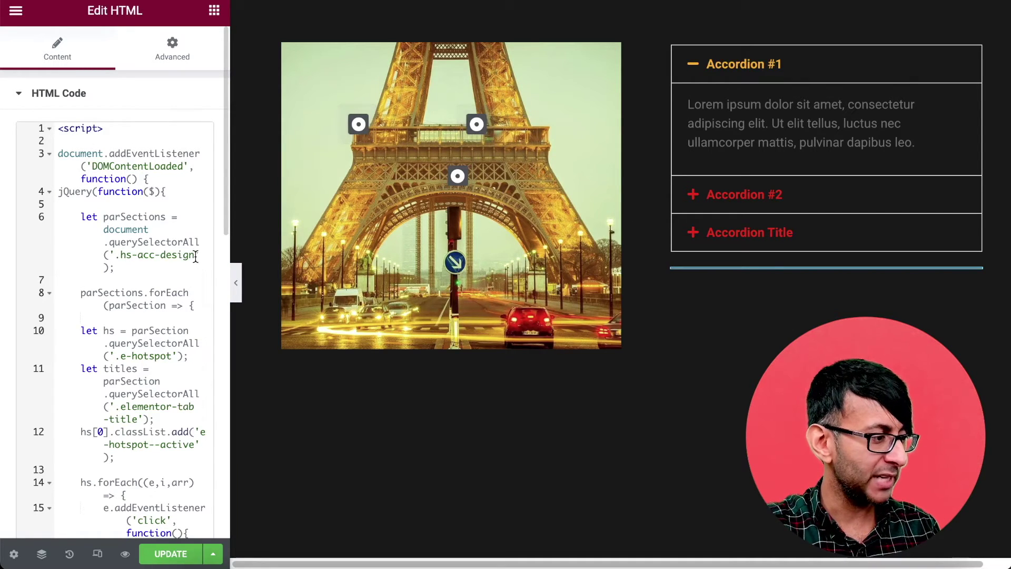
pyautogui.moveTo(196, 255); pyautogui.dragTo(116, 255)
pyautogui.hotkey('ctrl', 'c')
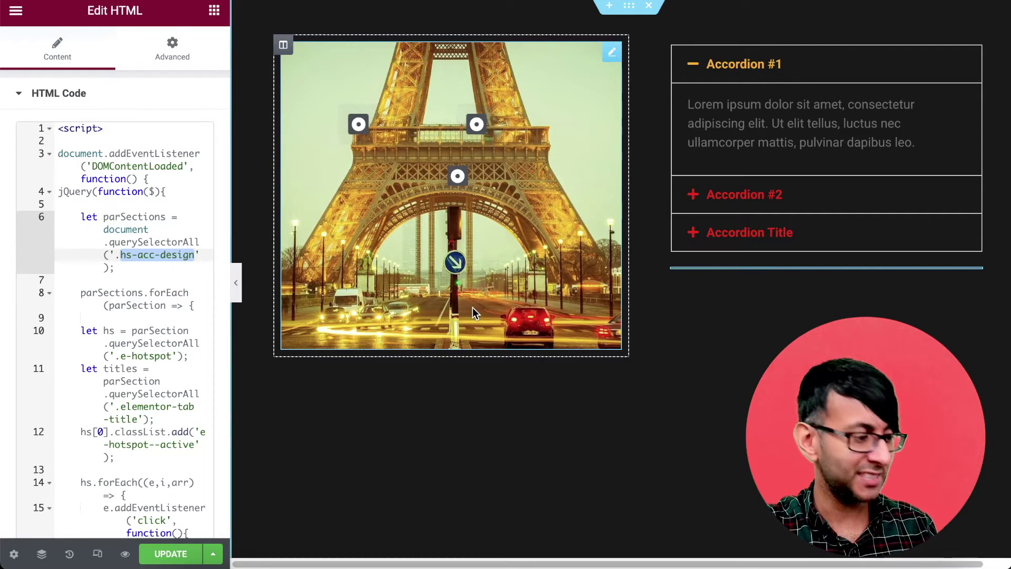
# - Give the section holding the image and accordion the CSS class hs-acc-design
pyautogui.click(629, 19)
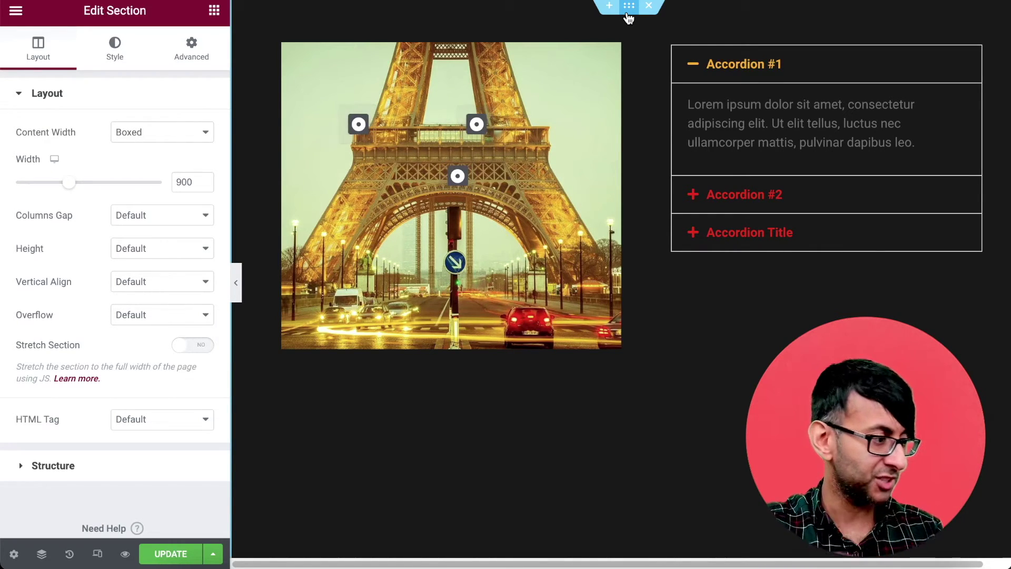
pyautogui.click(194, 53)
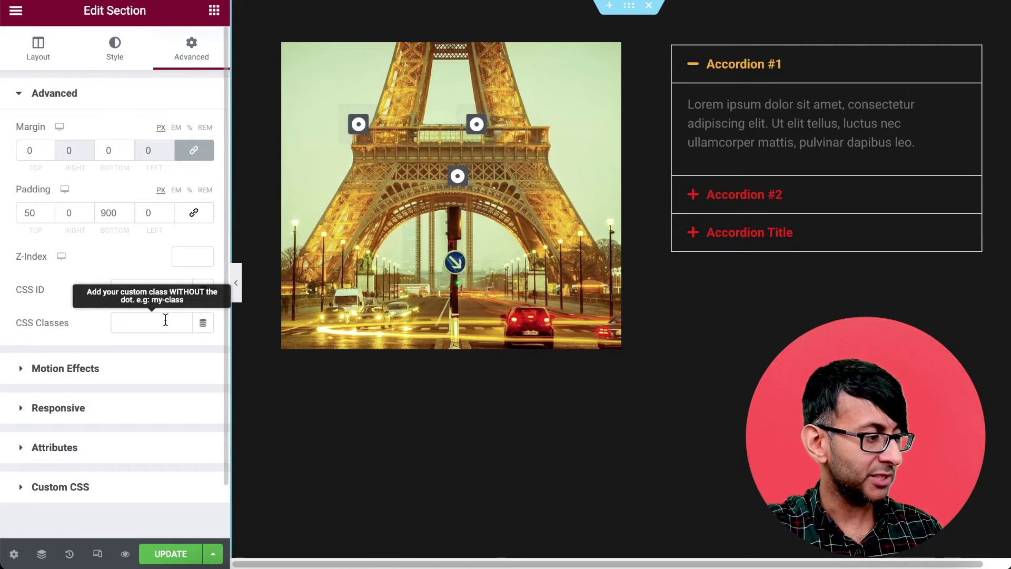
pyautogui.click(165, 319)
pyautogui.hotkey('ctrl', 'v')
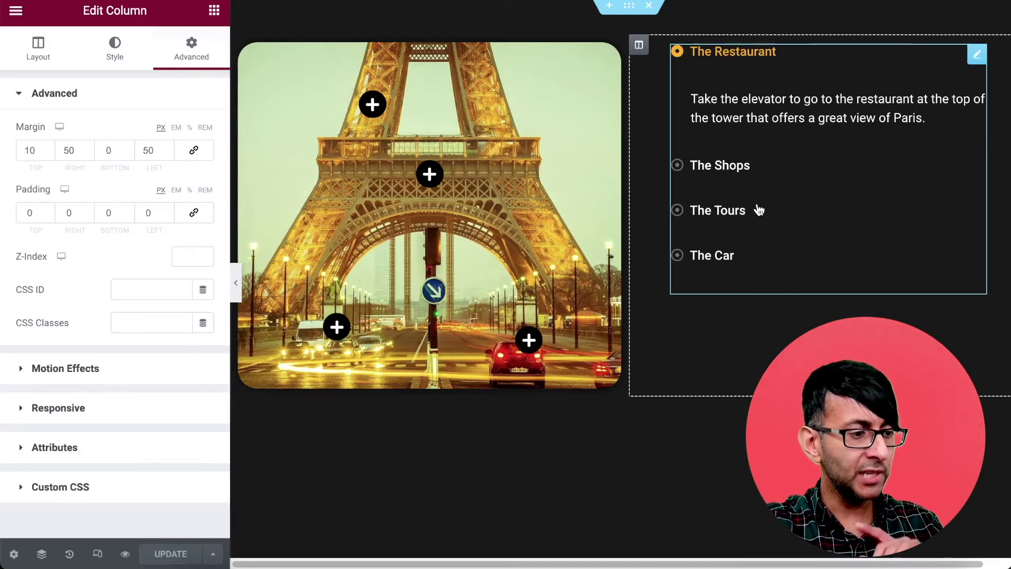
# - Widen the panel and highlight the HTML widget's .e-hotspot--active #FFAD00 colour rule
pyautogui.click(807, 309)
pyautogui.scroll(-2, 166, 362)
pyautogui.scroll(-10, 165, 361)
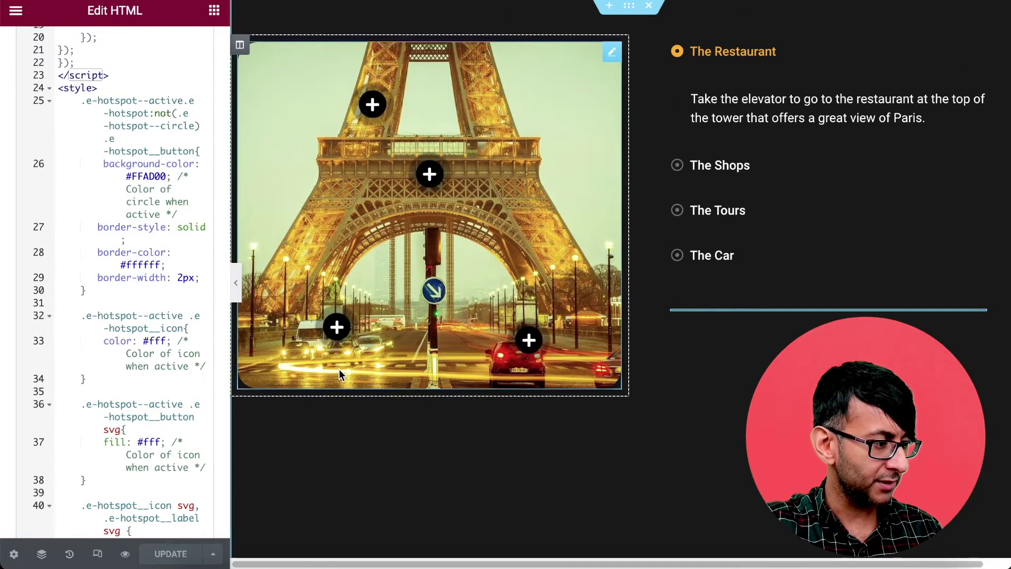
pyautogui.moveTo(232, 395); pyautogui.dragTo(360, 389)
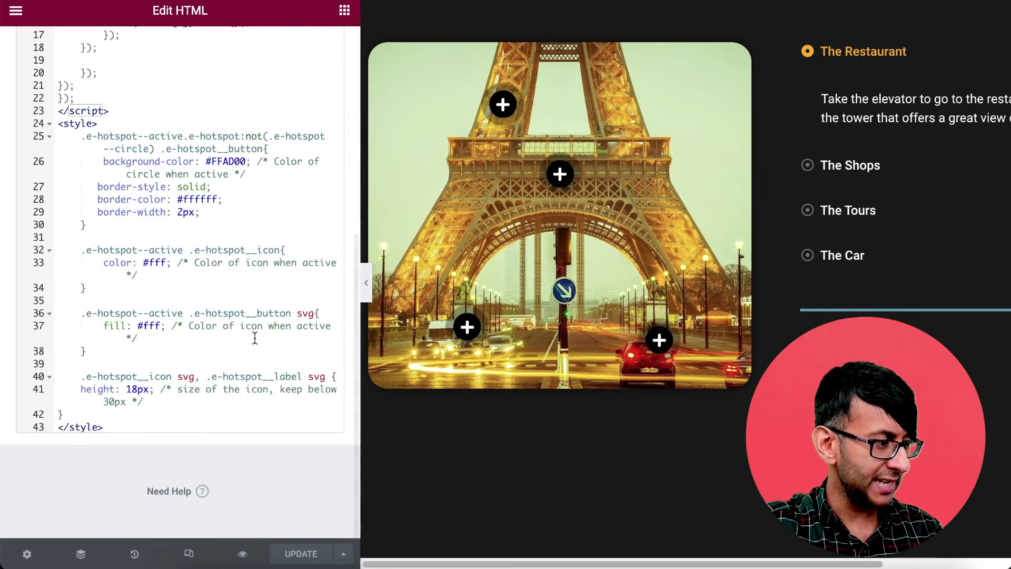
pyautogui.moveTo(232, 258); pyautogui.dragTo(98, 186)
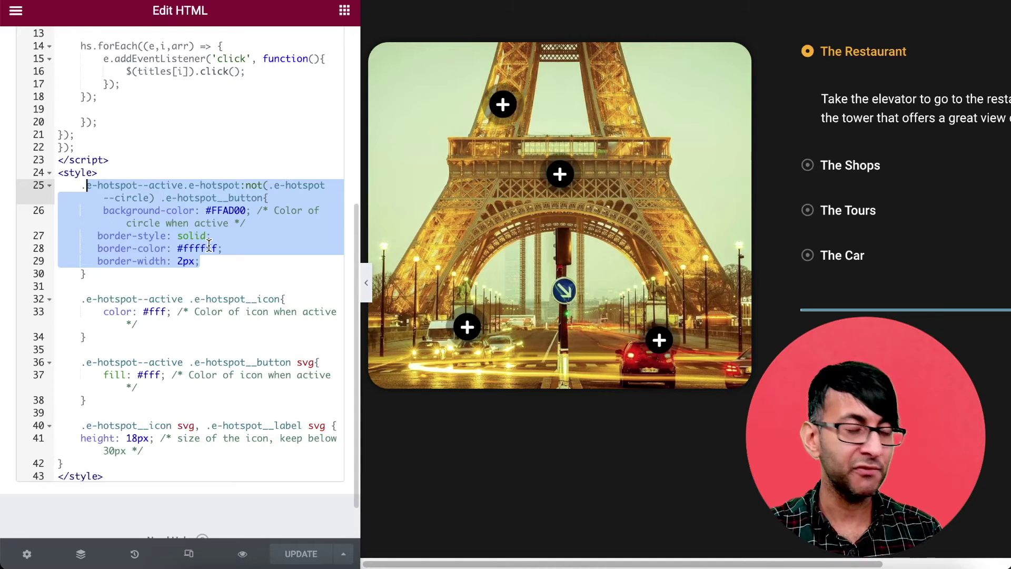
pyautogui.moveTo(225, 276); pyautogui.dragTo(95, 195)
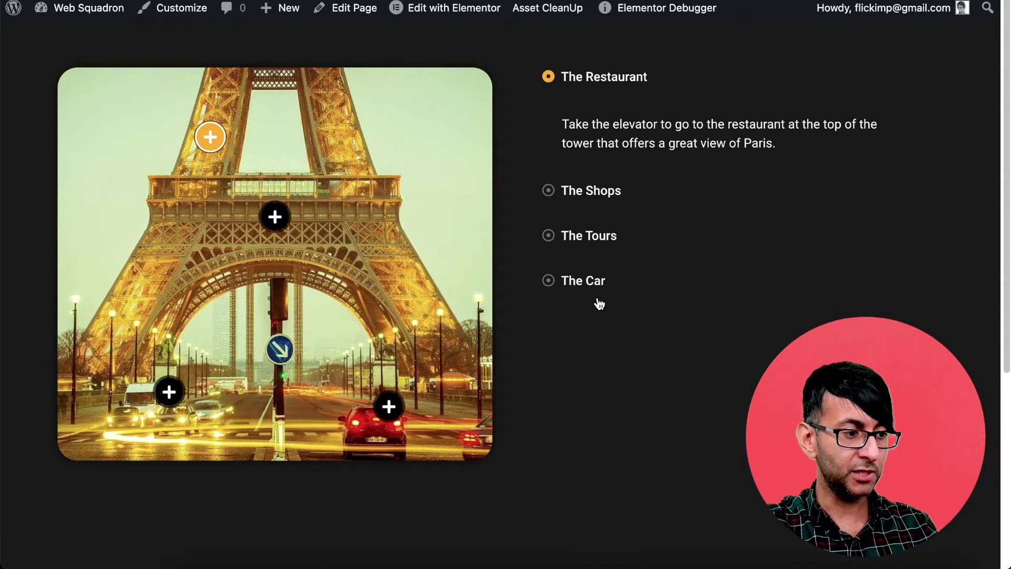
# - Activate the red-car, middle-deck, bottom-left (The Tours) and top (The Restaurant) hotspots, checking each turns orange
pyautogui.click(388, 407)
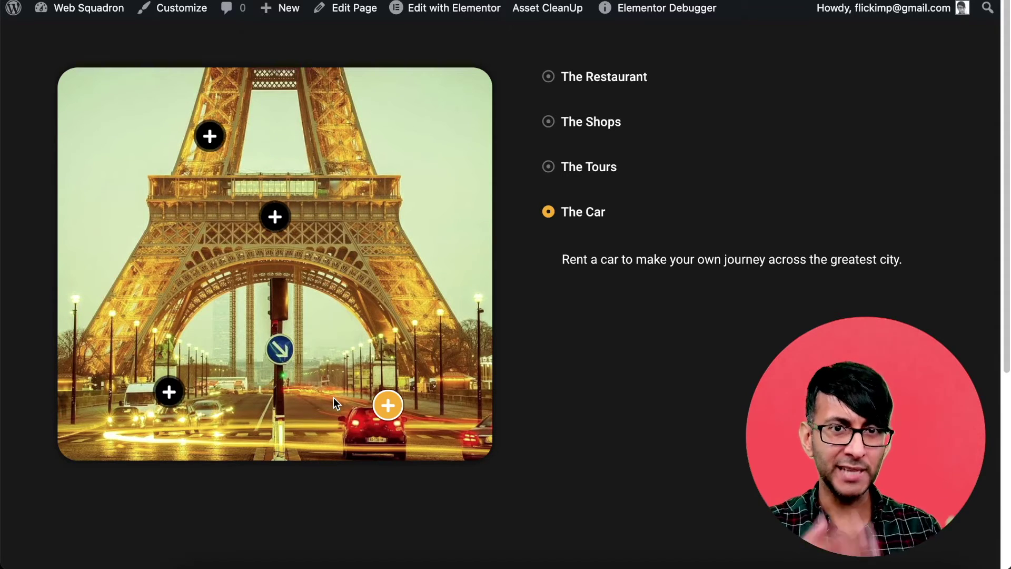
pyautogui.click(275, 218)
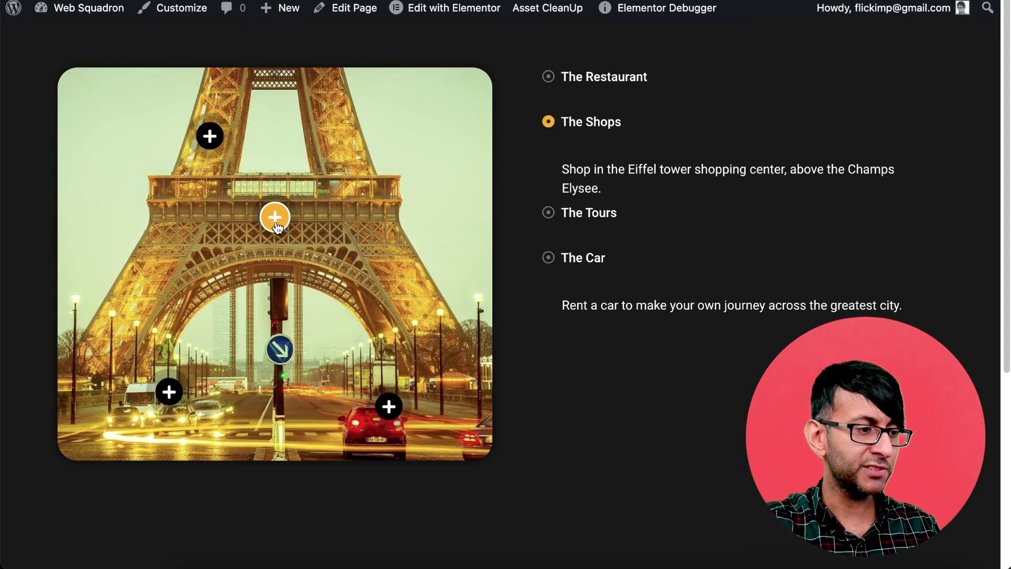
pyautogui.click(169, 393)
pyautogui.click(210, 137)
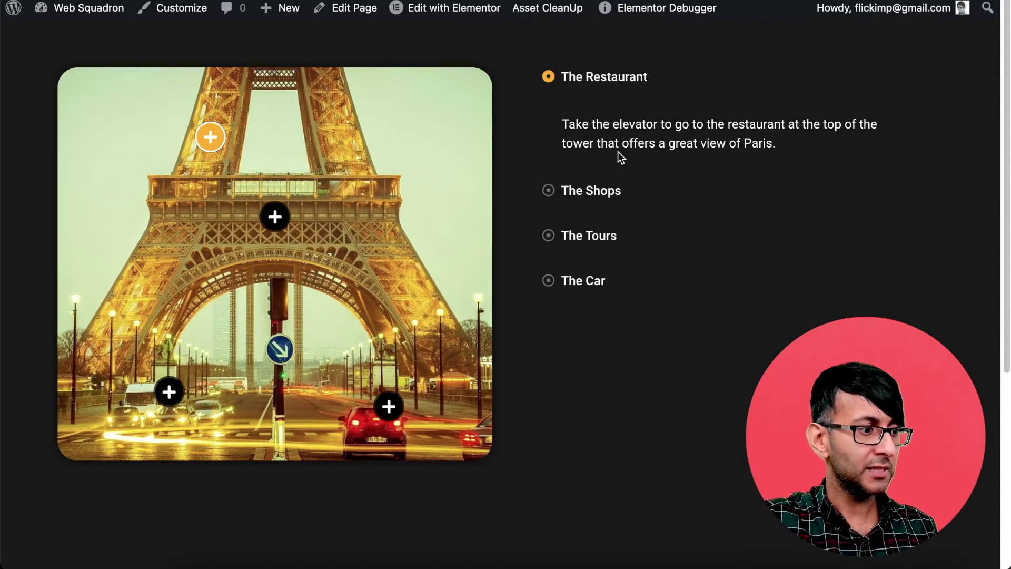
pyautogui.moveTo(573, 246)
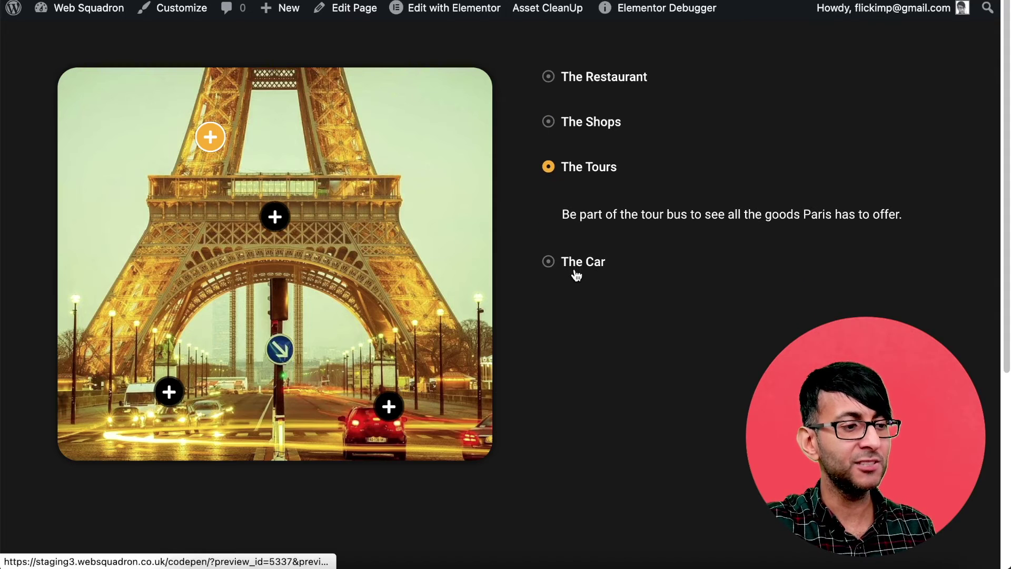
pyautogui.moveTo(599, 131)
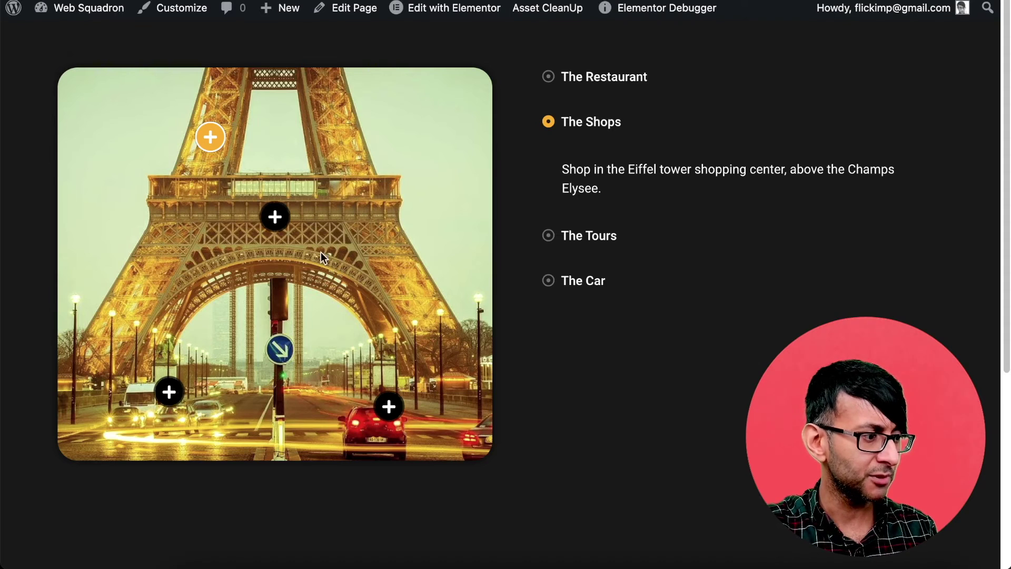
pyautogui.moveTo(273, 221)
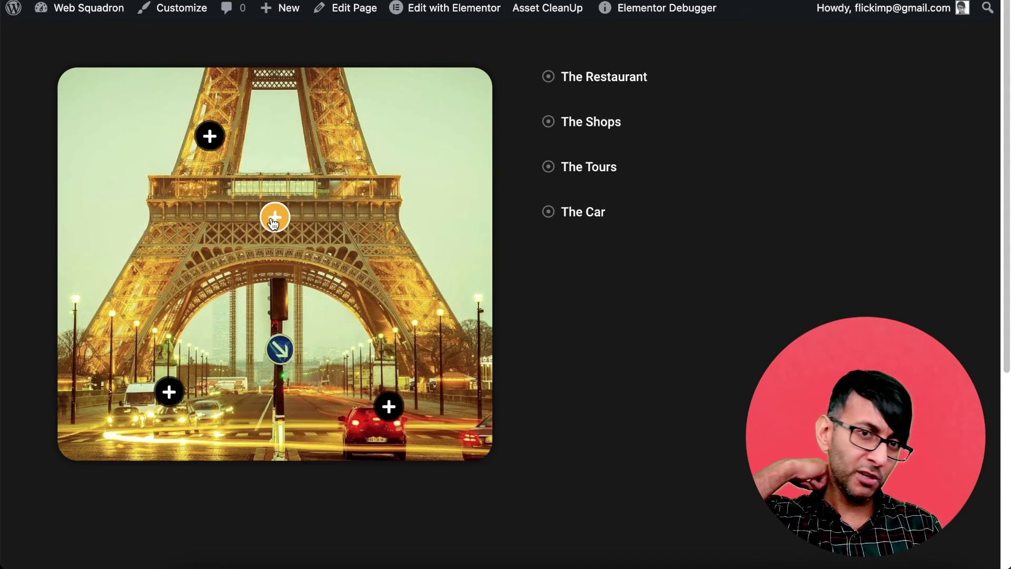